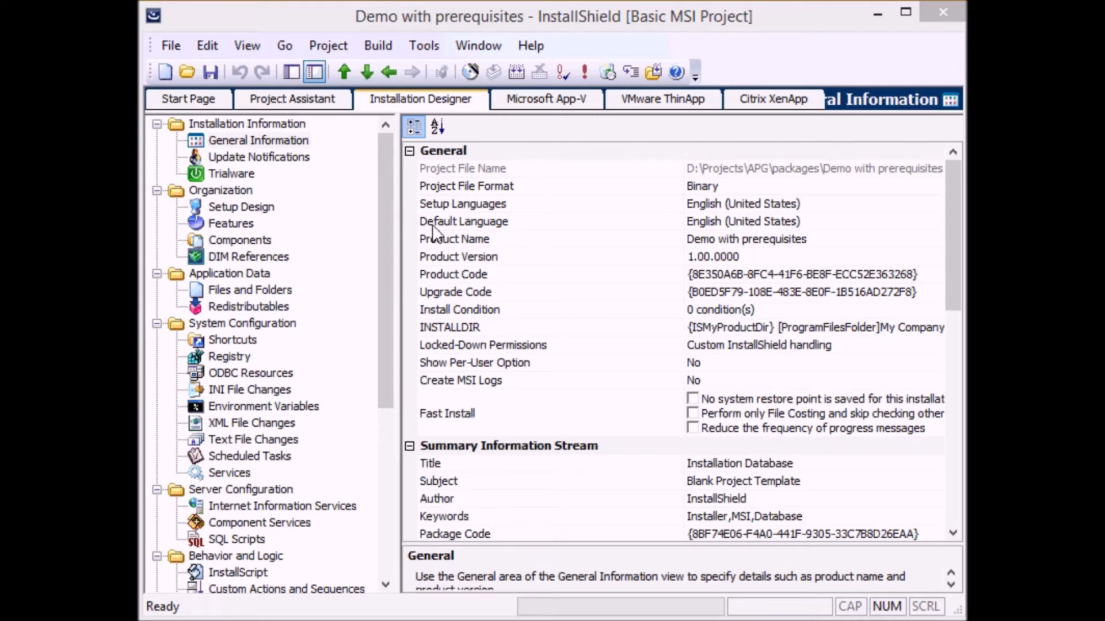
Open the Setup Design view and inspect the Server and Client features' properties.
{"action": "left_click", "coordinate": [243, 206]}
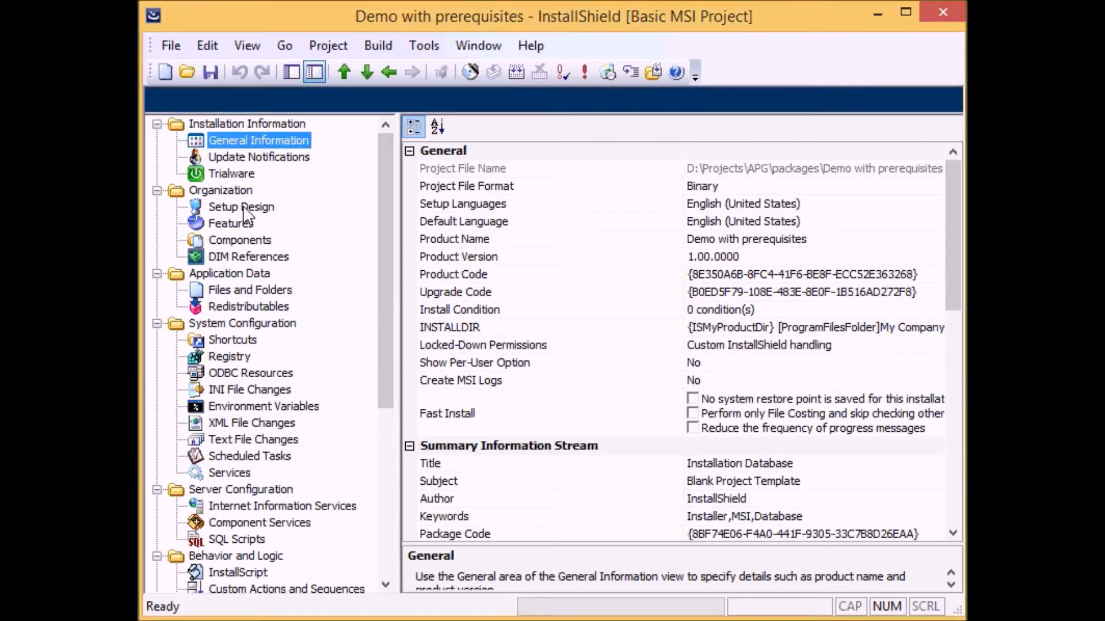
{"action": "left_click", "coordinate": [466, 156]}
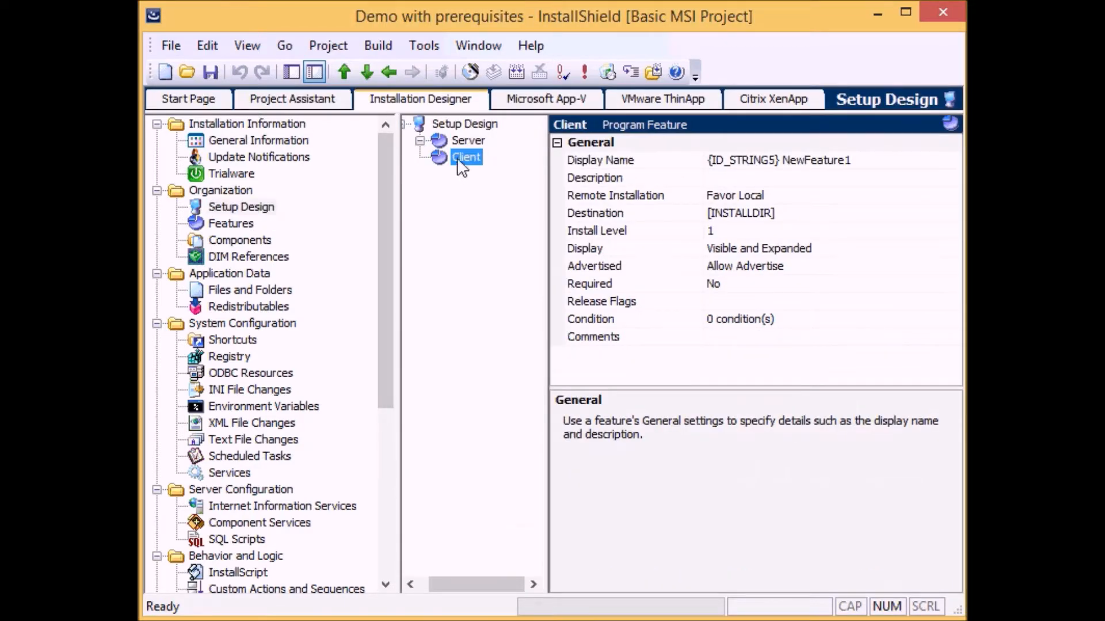
{"action": "left_click", "coordinate": [471, 142]}
{"action": "left_click", "coordinate": [472, 156]}
{"action": "left_click", "coordinate": [464, 143]}
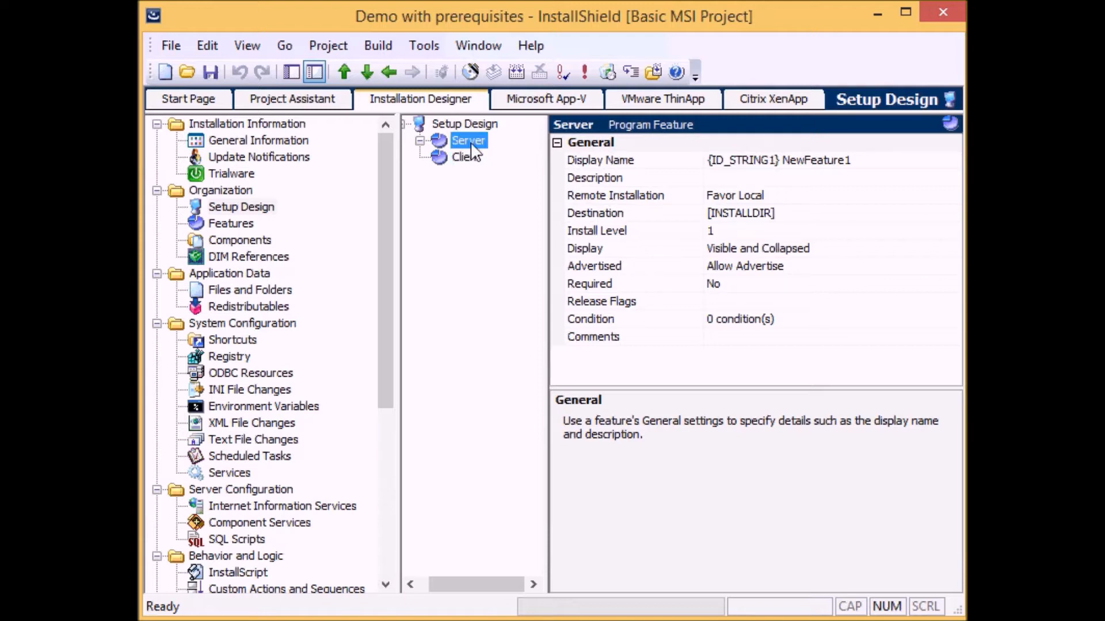
{"action": "left_click", "coordinate": [473, 159]}
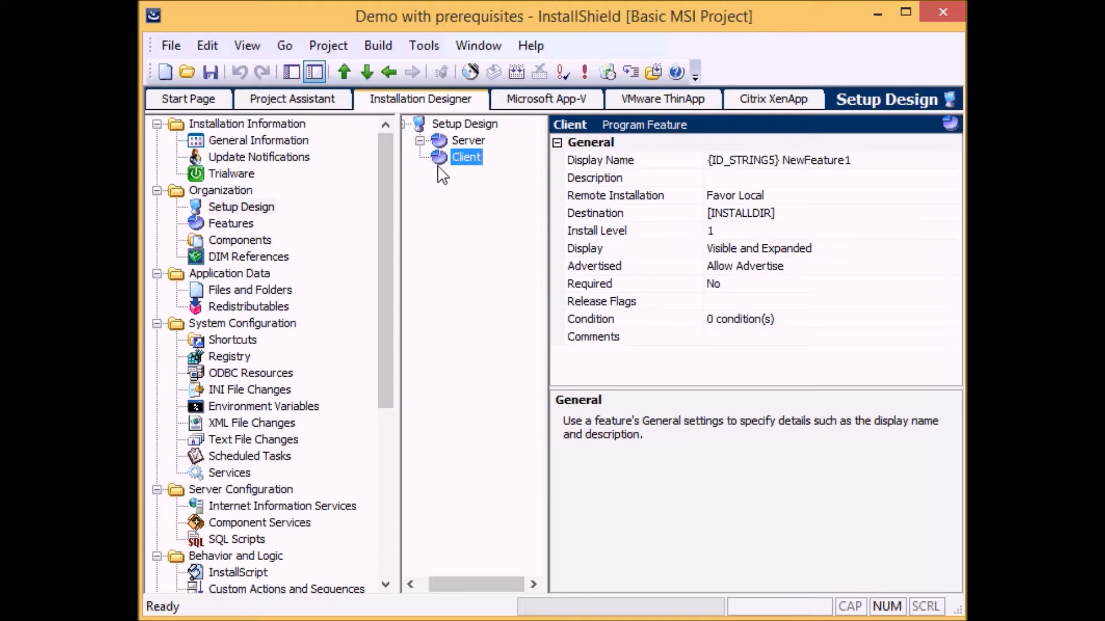
{"action": "left_click", "coordinate": [449, 142]}
{"action": "left_click", "coordinate": [441, 153]}
Launch the Prerequisite Editor.
{"action": "left_click", "coordinate": [431, 48]}
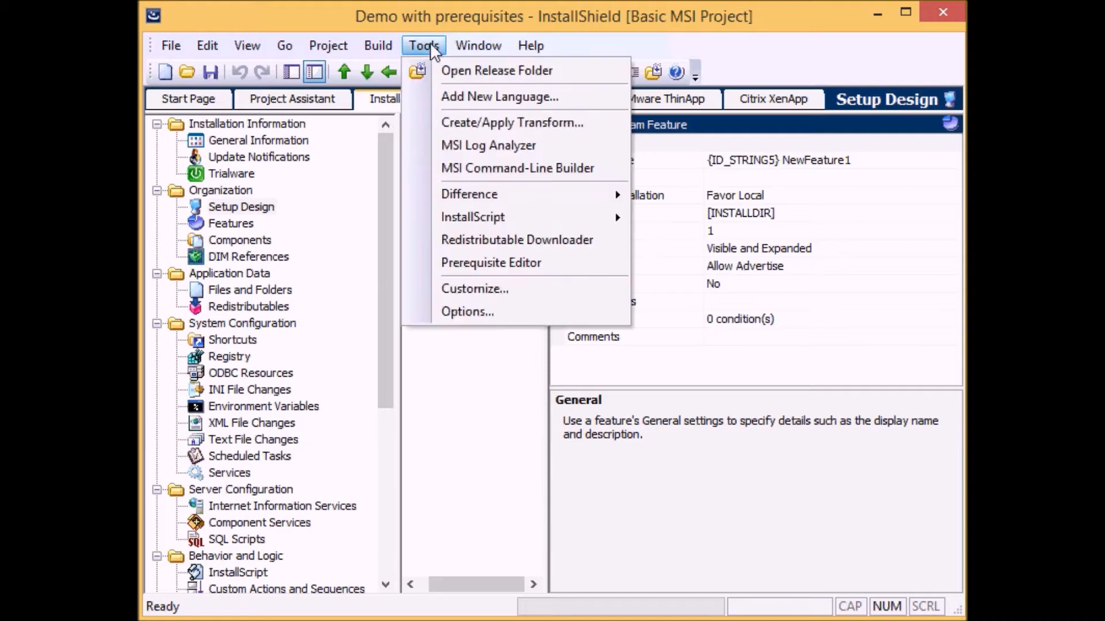
{"action": "left_click", "coordinate": [483, 265]}
{"action": "left_click_drag", "start_coordinate": [494, 48], "coordinate": [598, 51]}
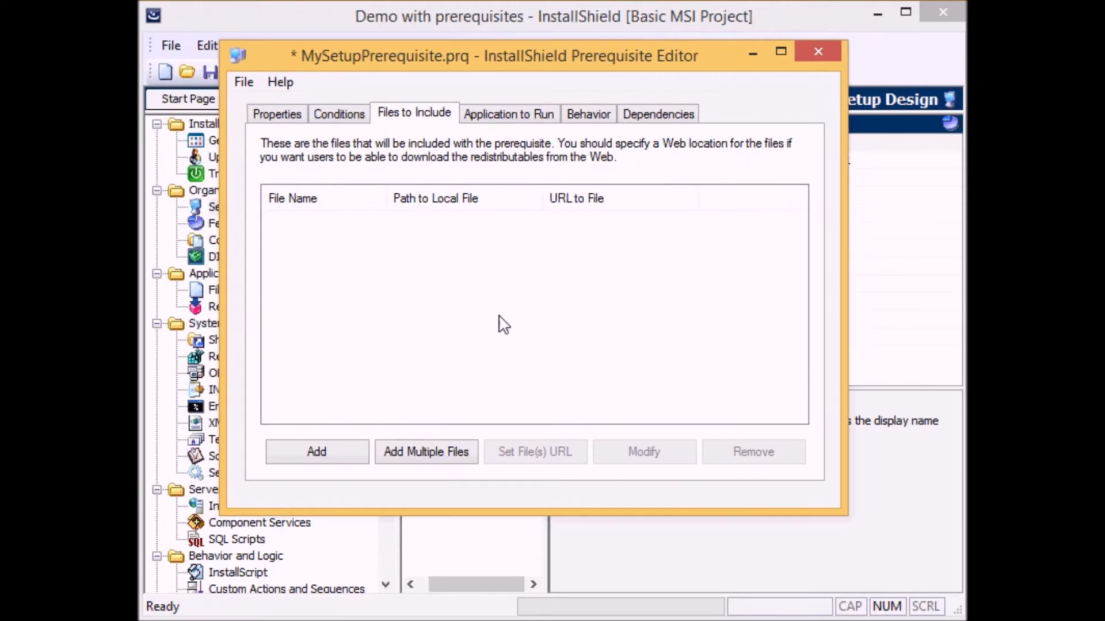
Save the new prerequisite as CDISPLAY 2.0 in the SetupPrerequisites folder.
{"action": "left_click", "coordinate": [243, 83]}
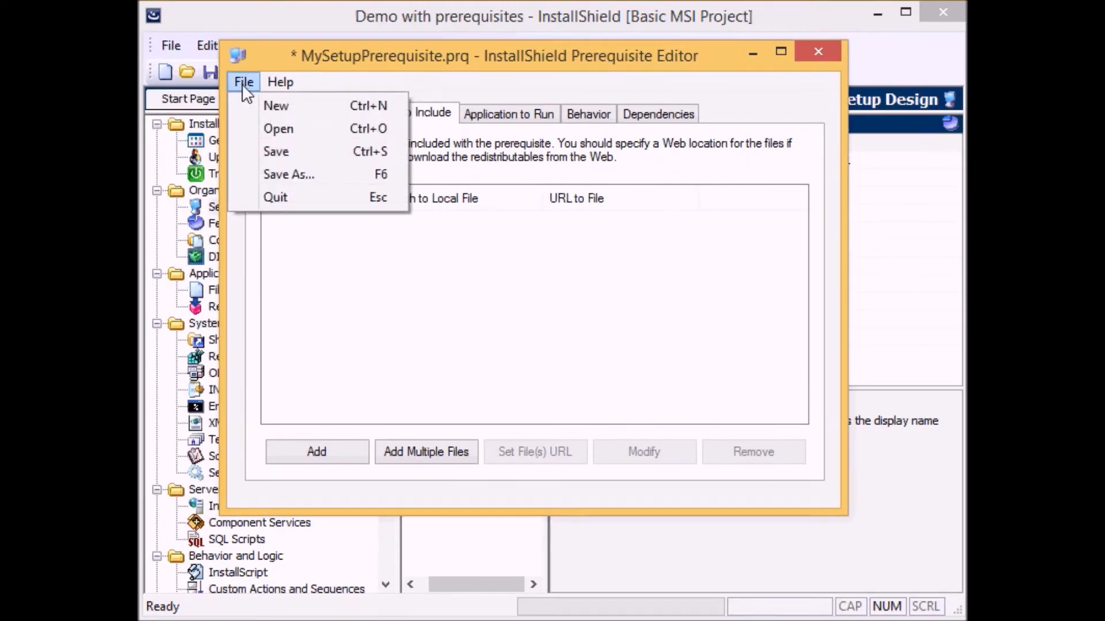
{"action": "left_click", "coordinate": [297, 154]}
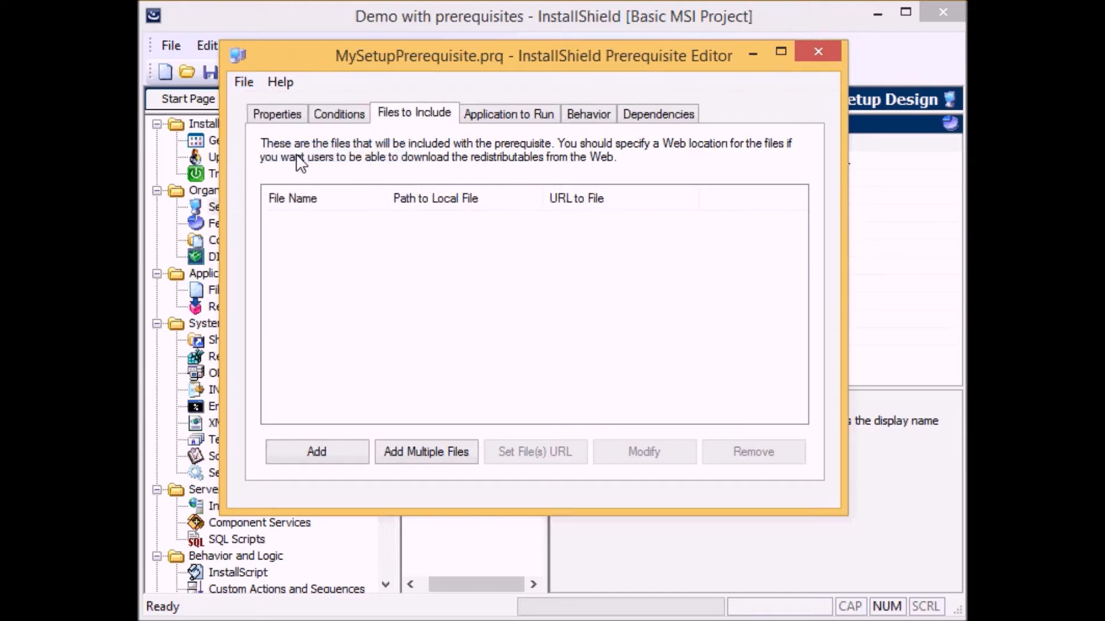
{"action": "left_click", "coordinate": [244, 82]}
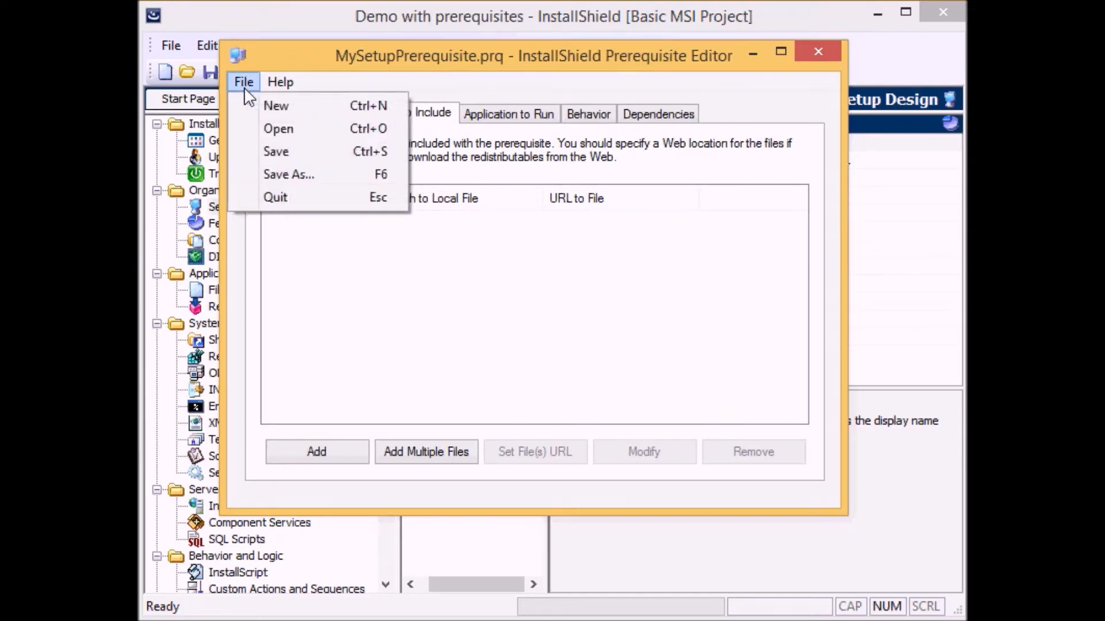
{"action": "left_click", "coordinate": [286, 173]}
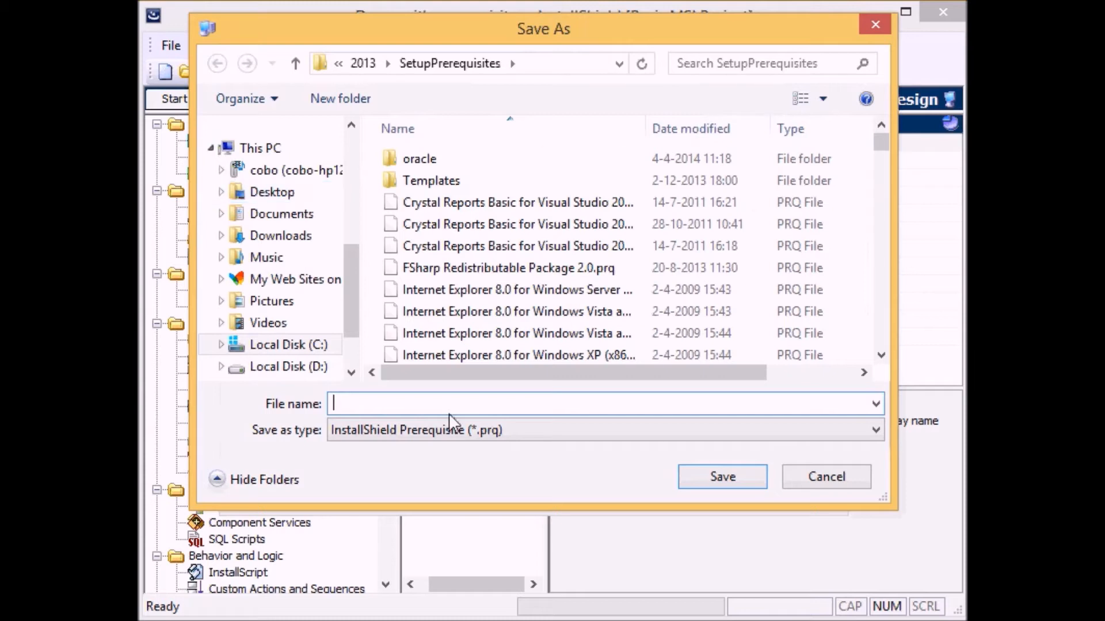
{"action": "type", "text": "C"}
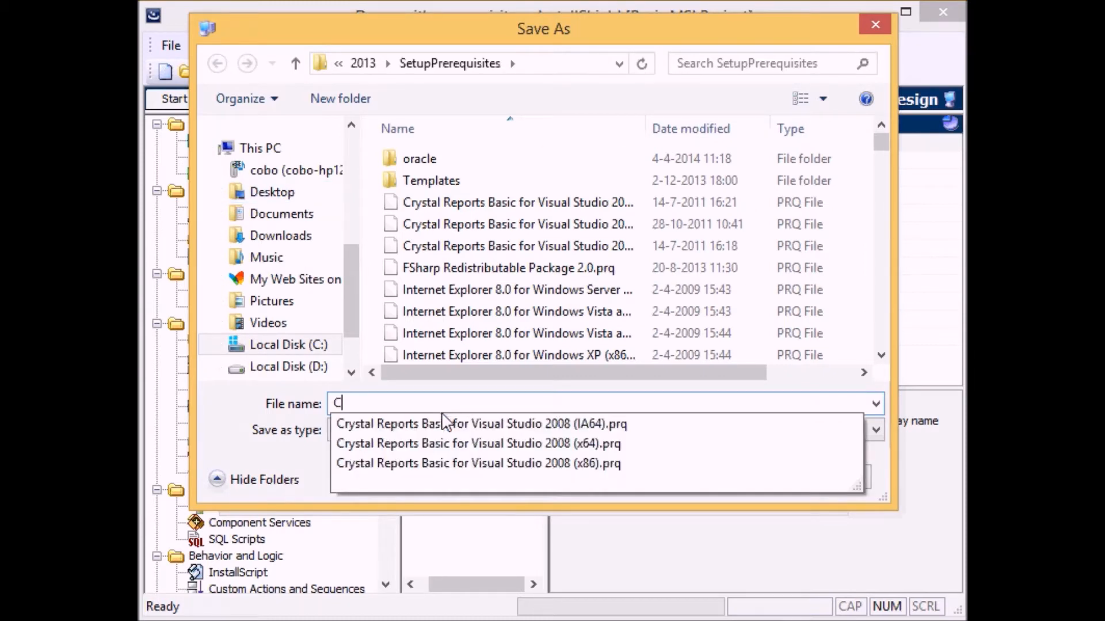
{"action": "type", "text": "DISPLAY "}
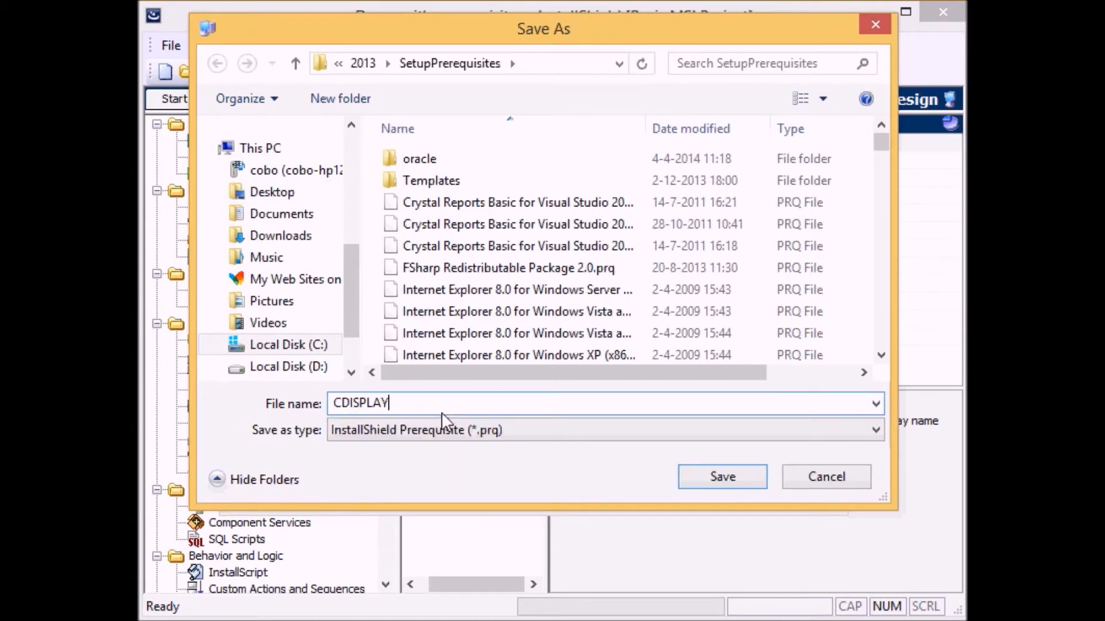
{"action": "type", "text": "2.0"}
{"action": "left_click", "coordinate": [569, 63]}
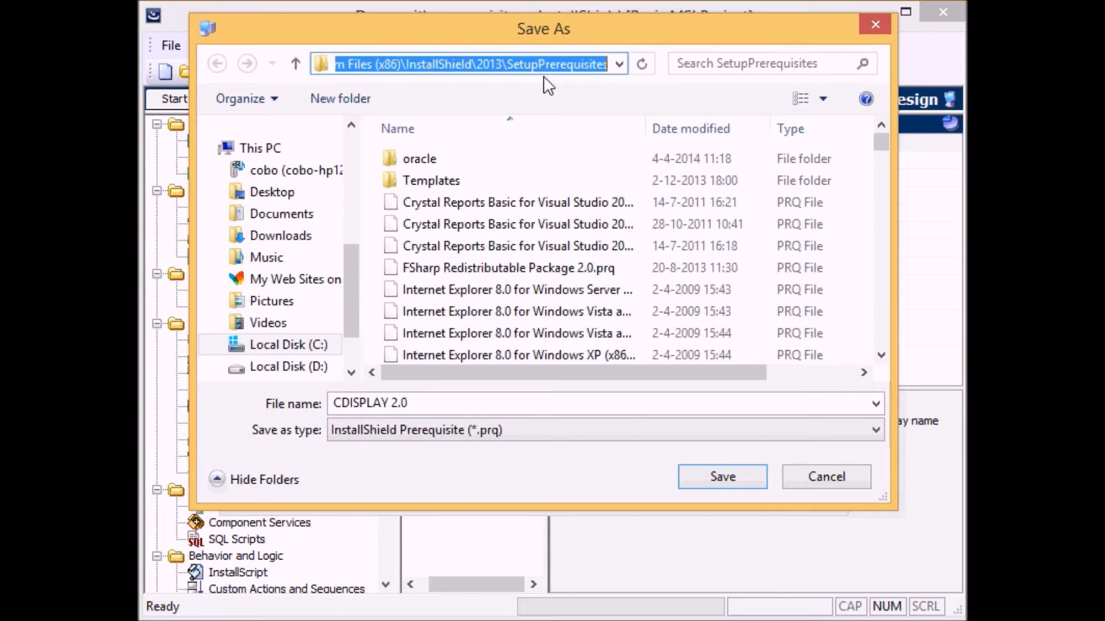
{"action": "left_click", "coordinate": [719, 479]}
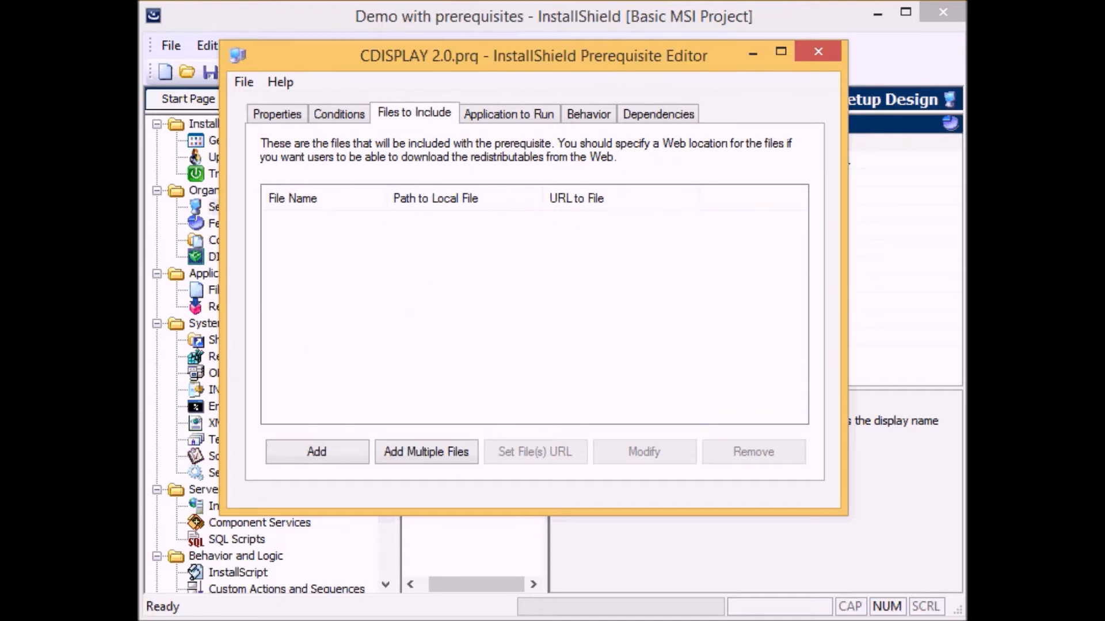
Copy the CDISPLAY 2.0 folder from the Insxtallshield demo folder into SetupPrerequisites, granting administrator permission.
{"action": "key", "text": "alt+Tab"}
{"action": "left_click_drag", "start_coordinate": [526, 79], "coordinate": [496, 50]}
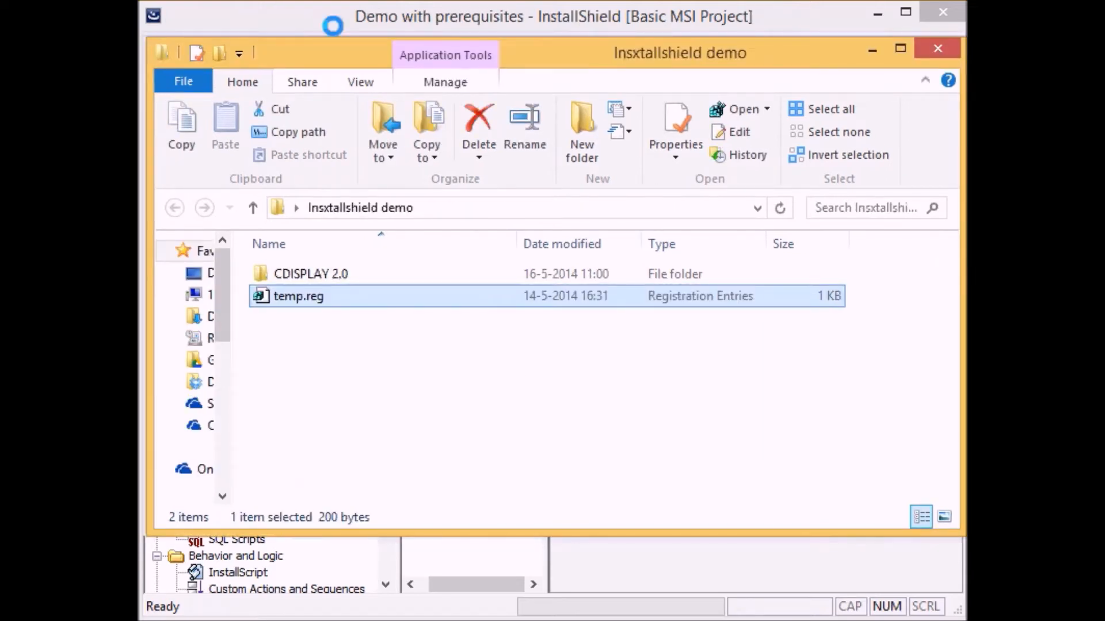
{"action": "left_click", "coordinate": [325, 280]}
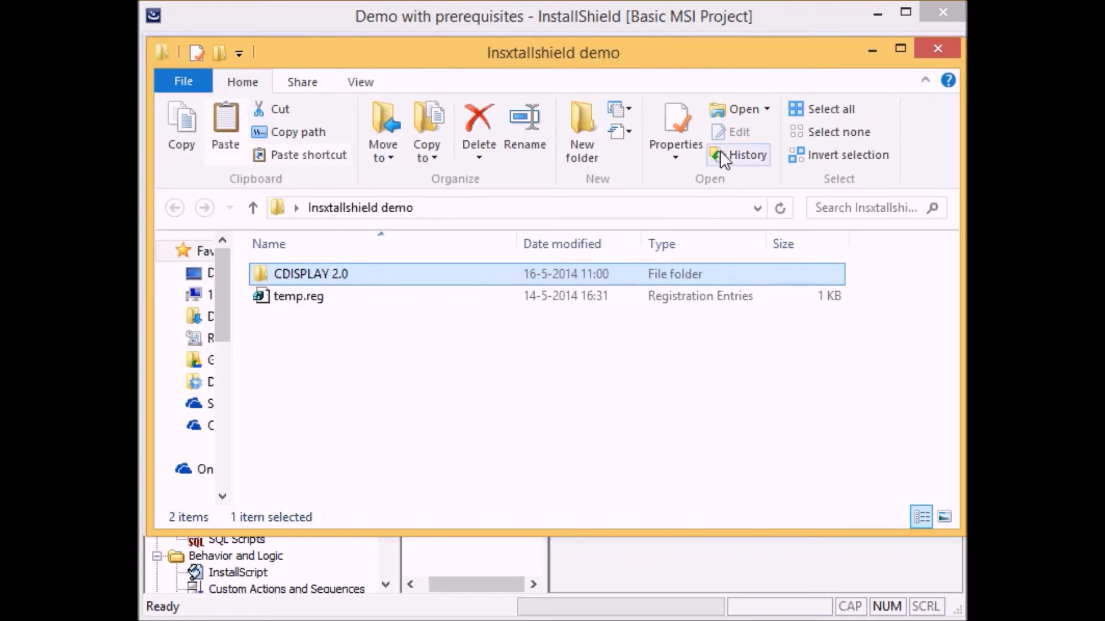
{"action": "left_click", "coordinate": [873, 49]}
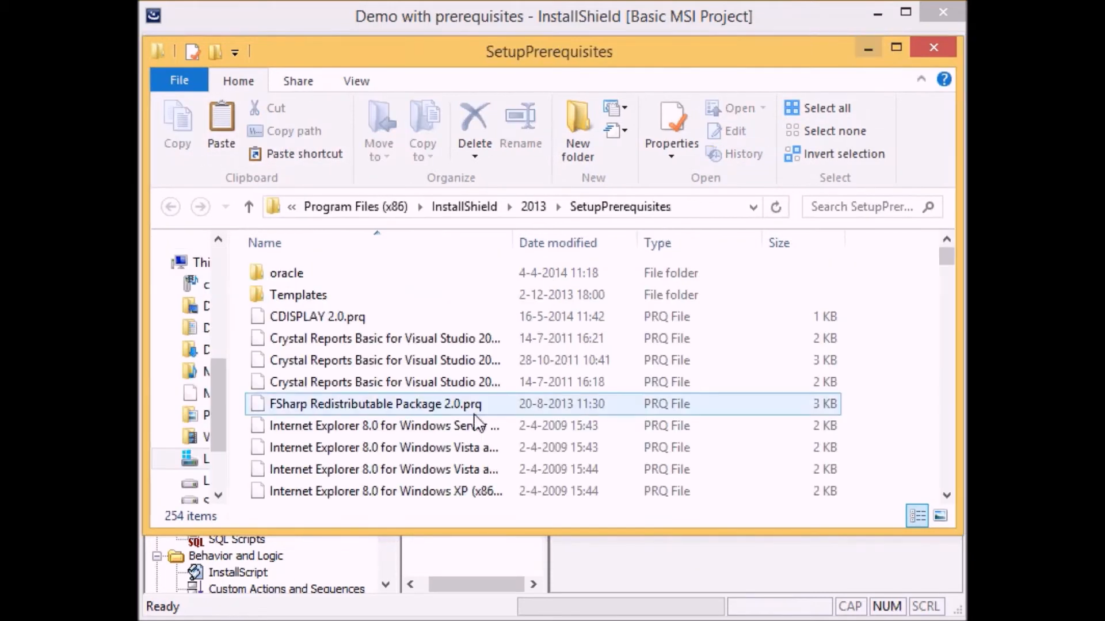
{"action": "left_click", "coordinate": [429, 359]}
{"action": "right_click", "coordinate": [500, 338]}
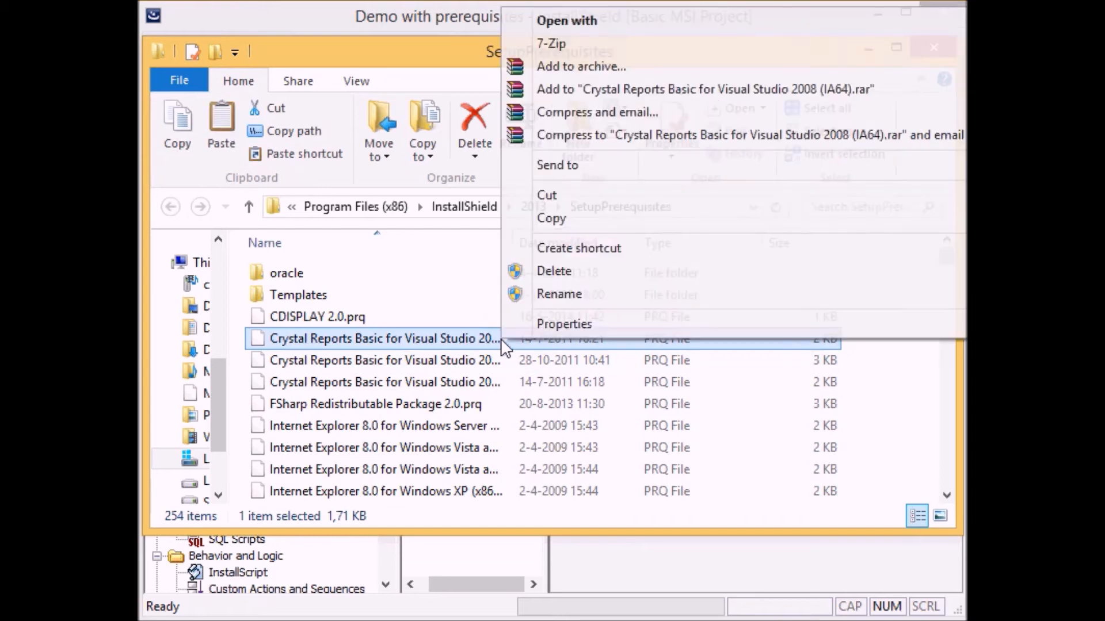
{"action": "right_click", "coordinate": [743, 406]}
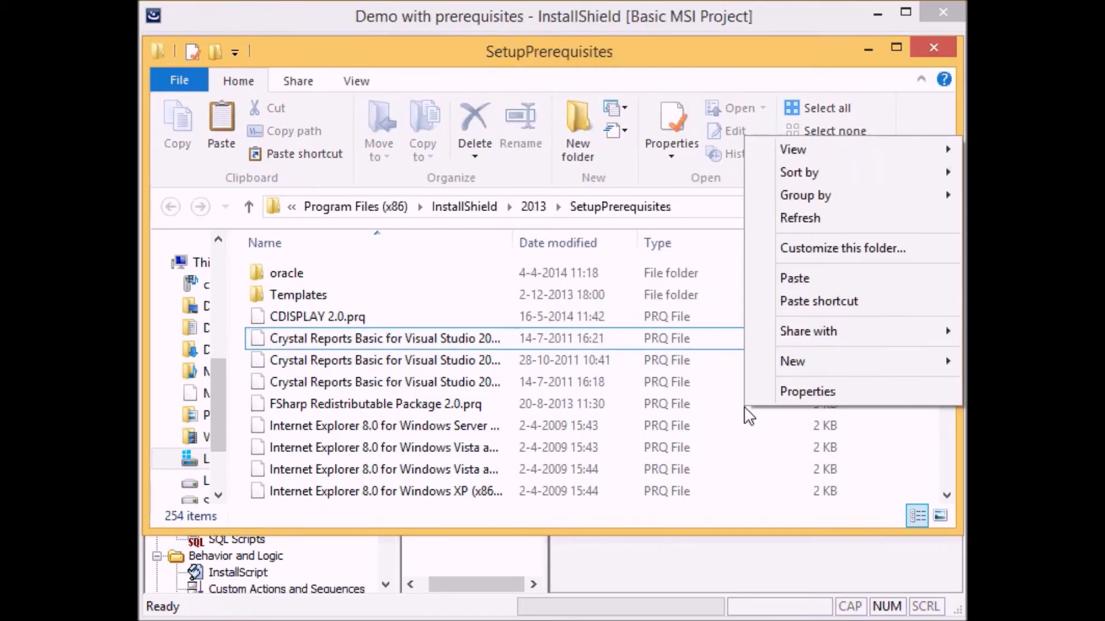
{"action": "left_click", "coordinate": [795, 278]}
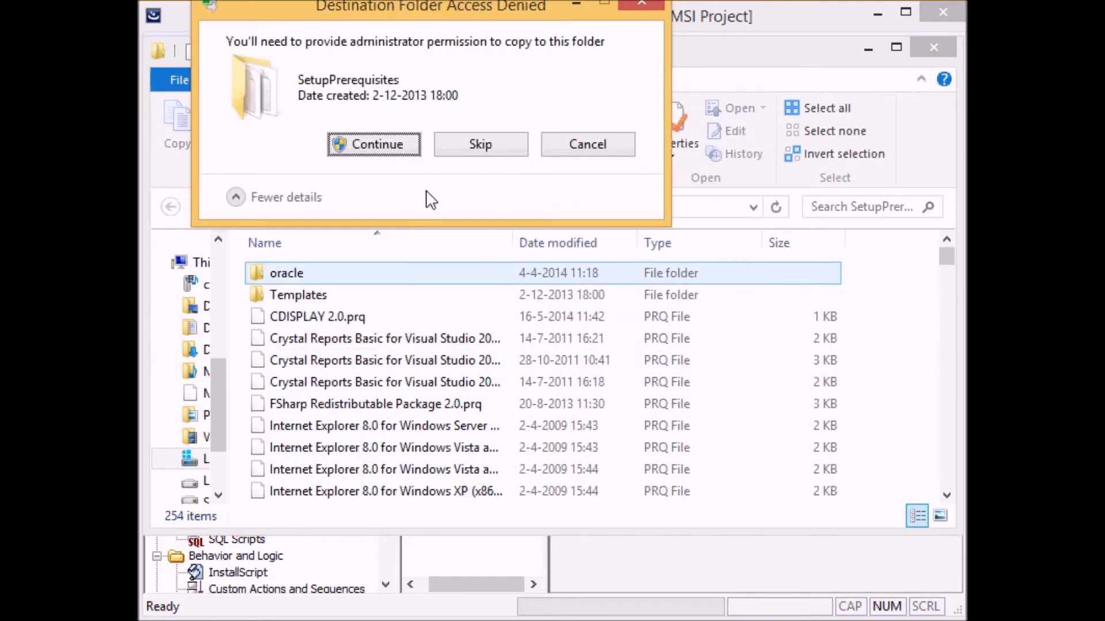
{"action": "left_click", "coordinate": [368, 141]}
{"action": "left_click", "coordinate": [401, 271]}
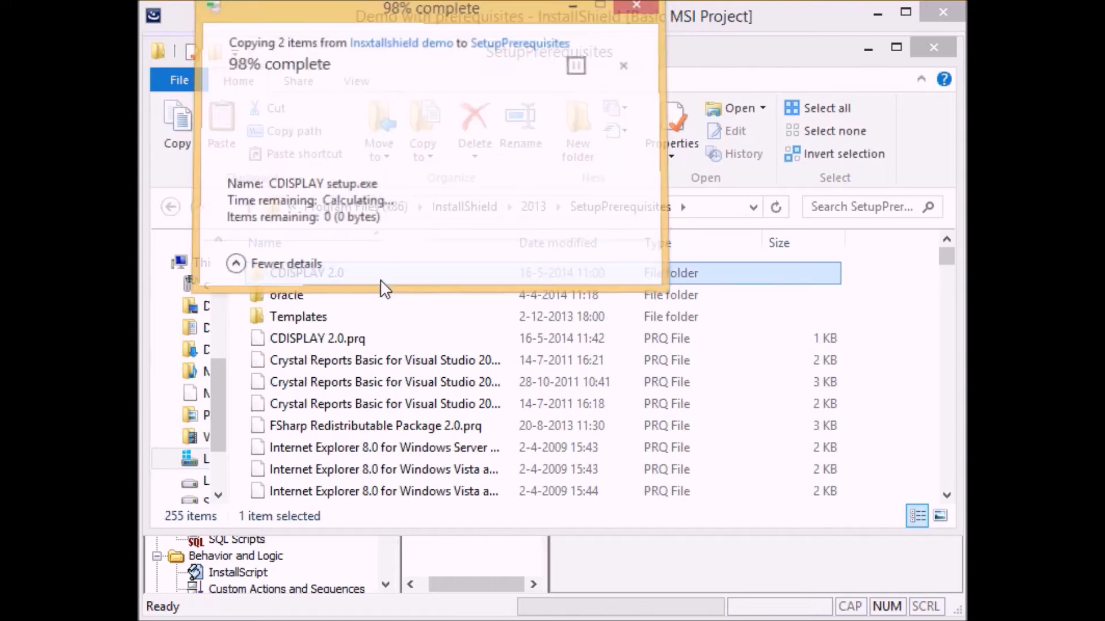
{"action": "left_click", "coordinate": [343, 271]}
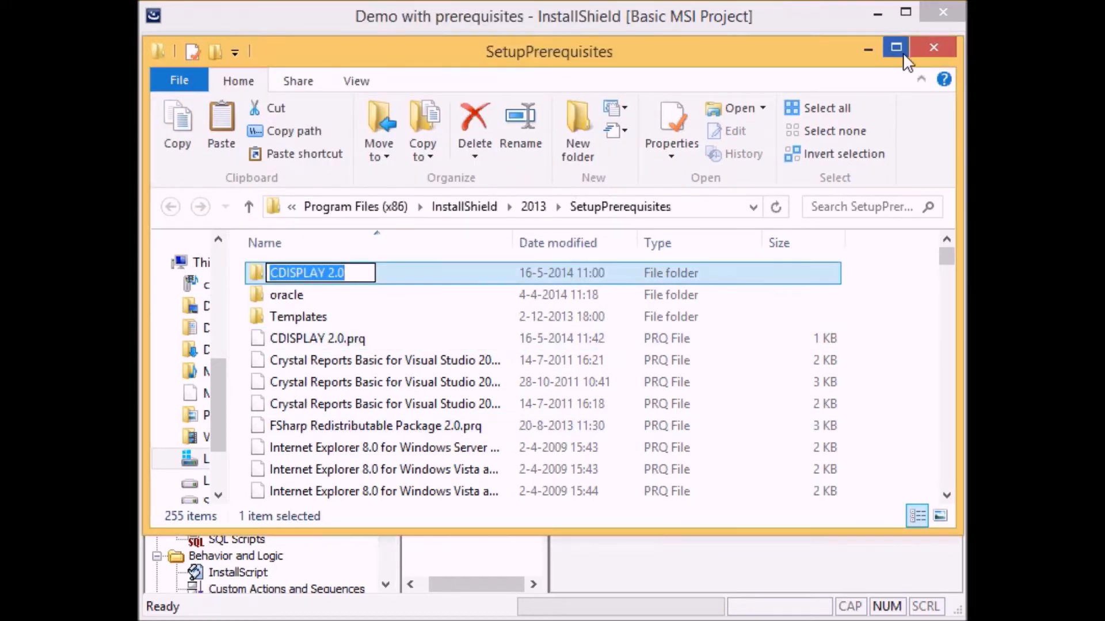
{"action": "left_click", "coordinate": [928, 47]}
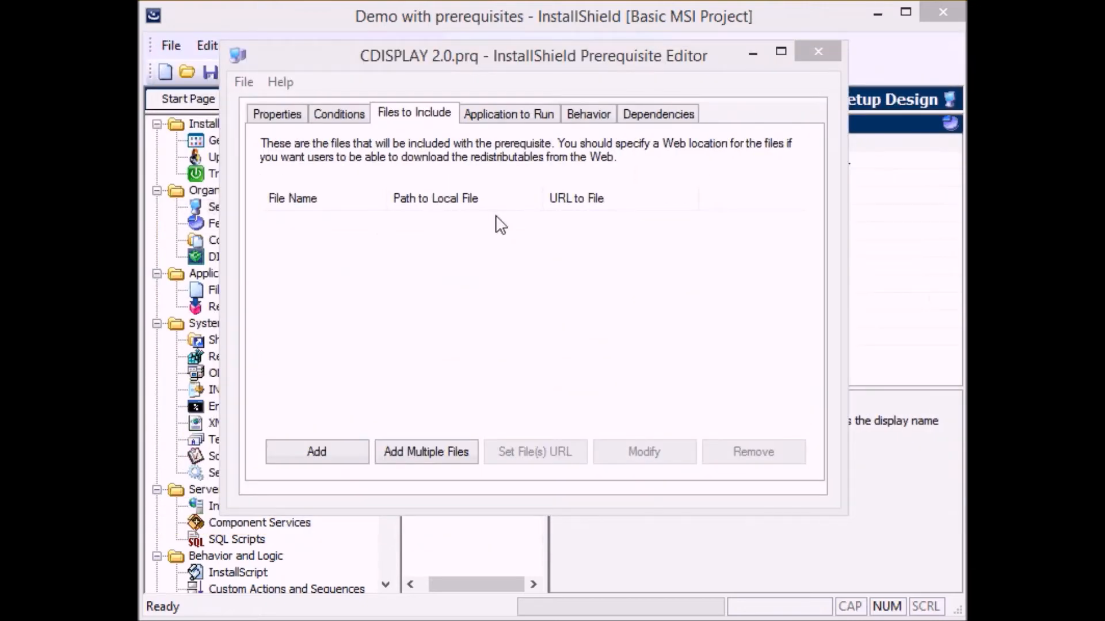
Add CDISPLAY setup.exe from the SetupPrerequisites\CDISPLAY 2.0 folder to the prerequisite's files to include.
{"action": "left_click", "coordinate": [333, 457]}
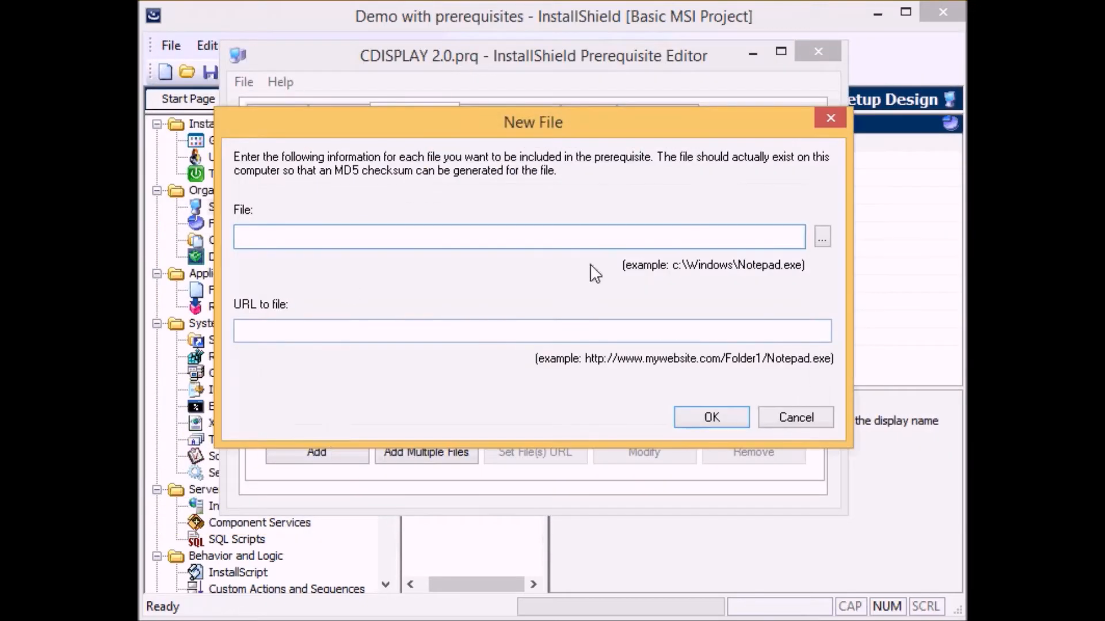
{"action": "left_click", "coordinate": [821, 237]}
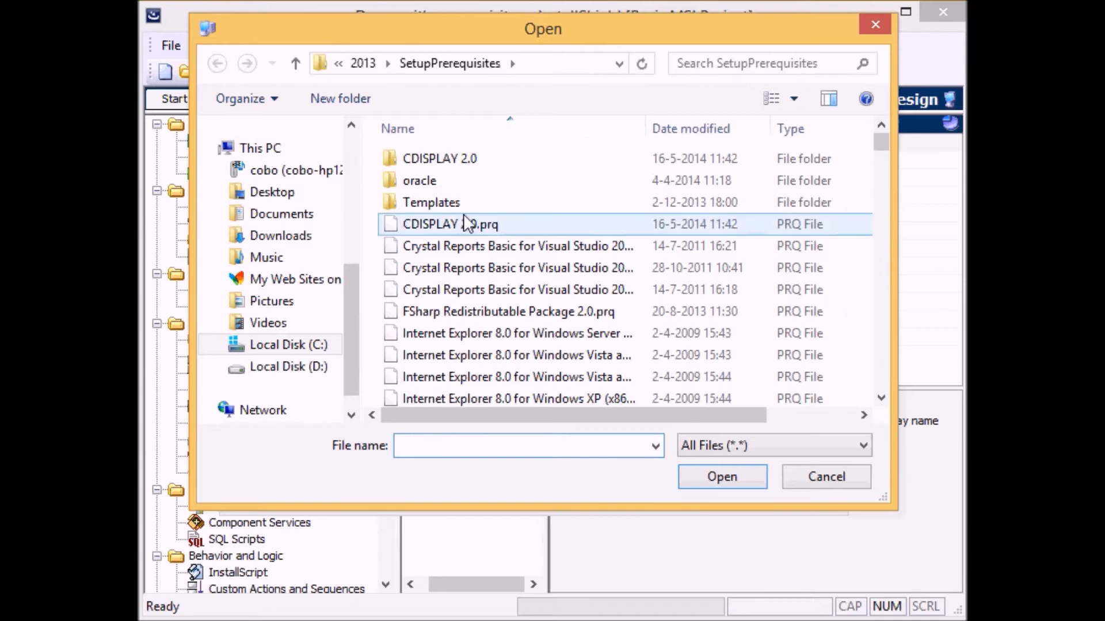
{"action": "double_click", "coordinate": [477, 162]}
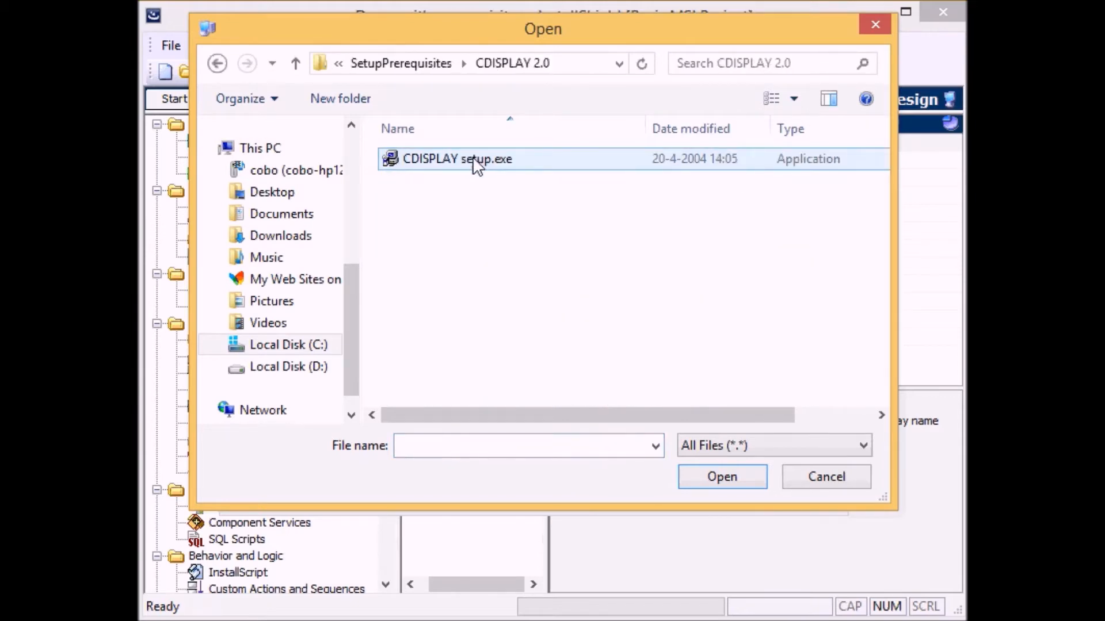
{"action": "left_click", "coordinate": [477, 165]}
{"action": "left_click", "coordinate": [735, 482]}
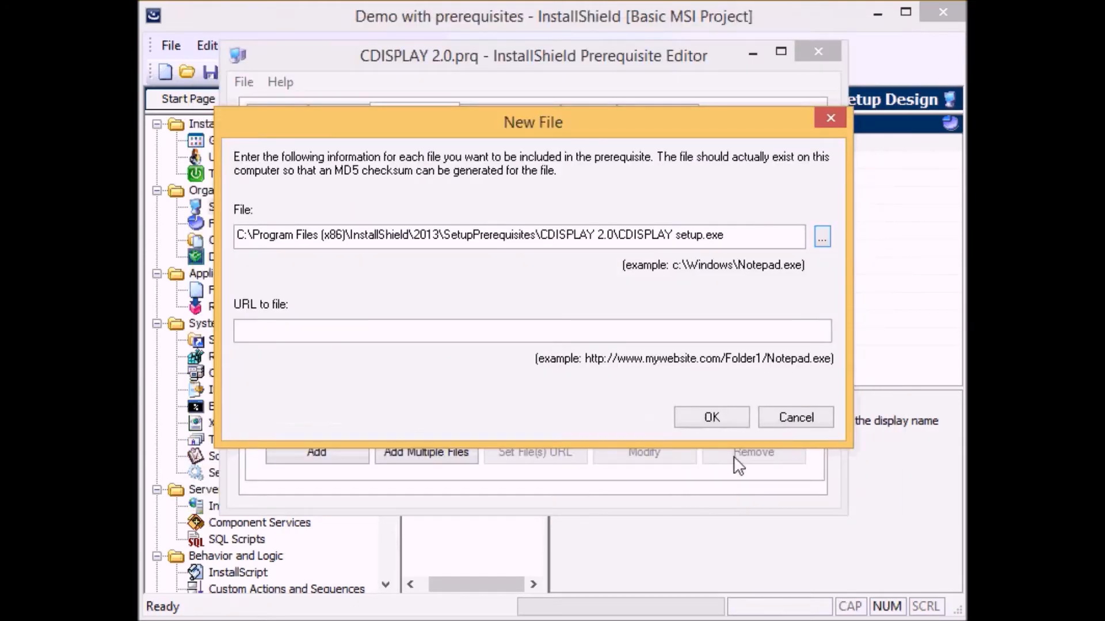
{"action": "left_click", "coordinate": [270, 336]}
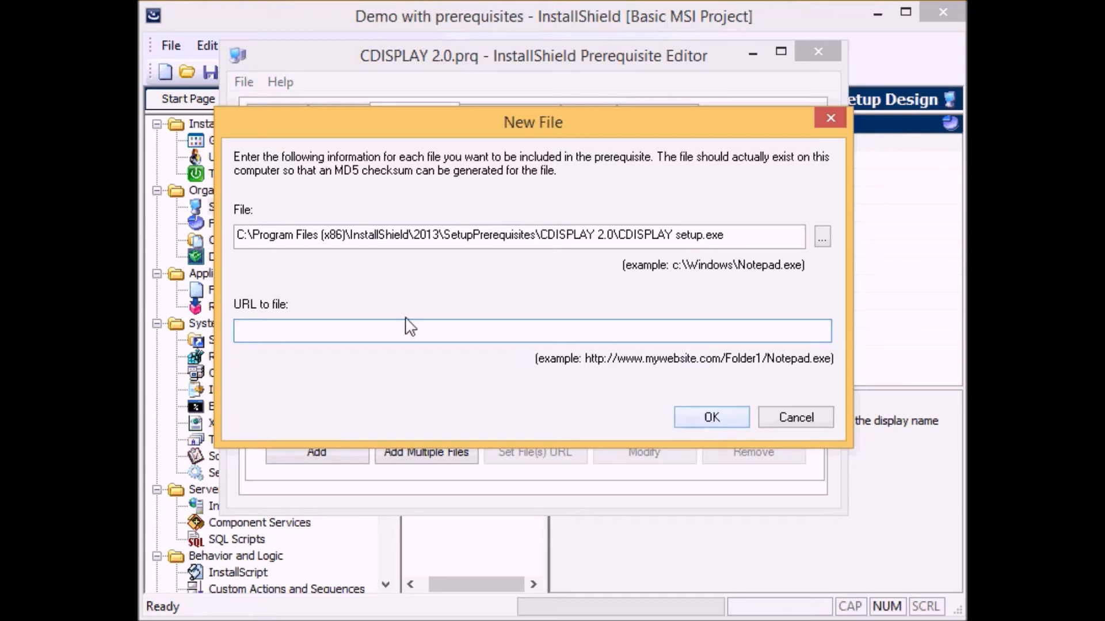
{"action": "left_click", "coordinate": [709, 419]}
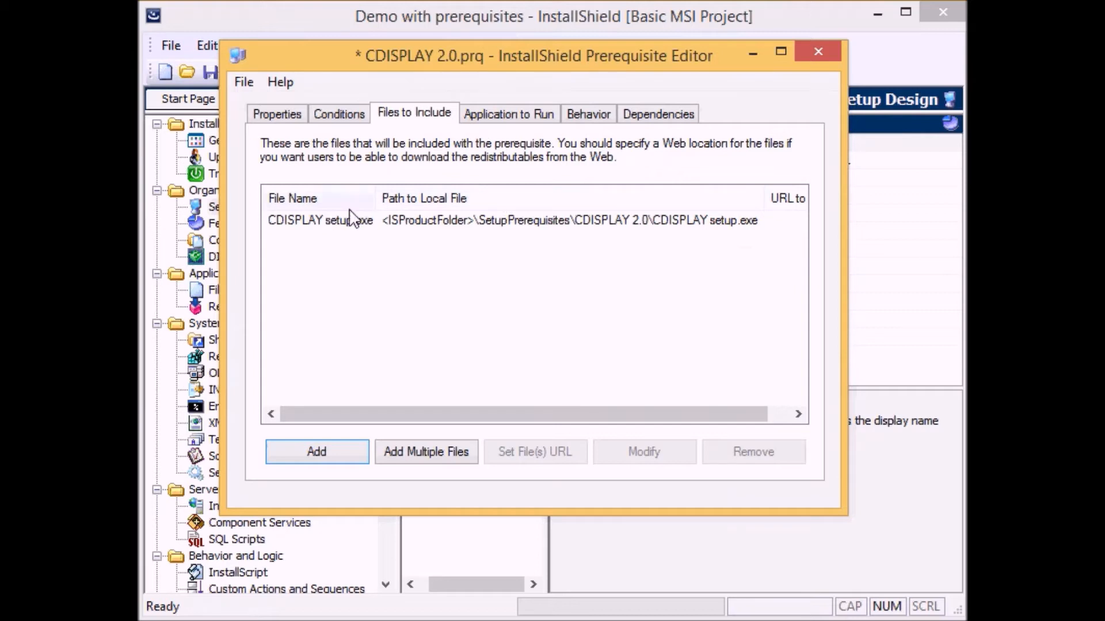
Set CDISPLAY setup.exe as the application to launch.
{"action": "left_click", "coordinate": [500, 121]}
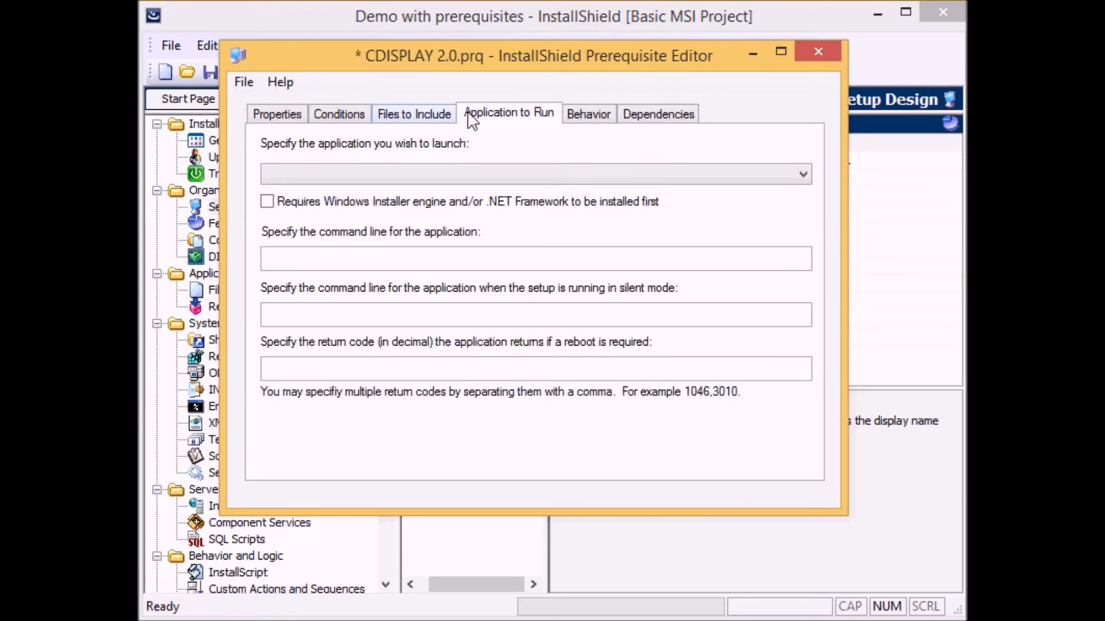
{"action": "left_click", "coordinate": [803, 175]}
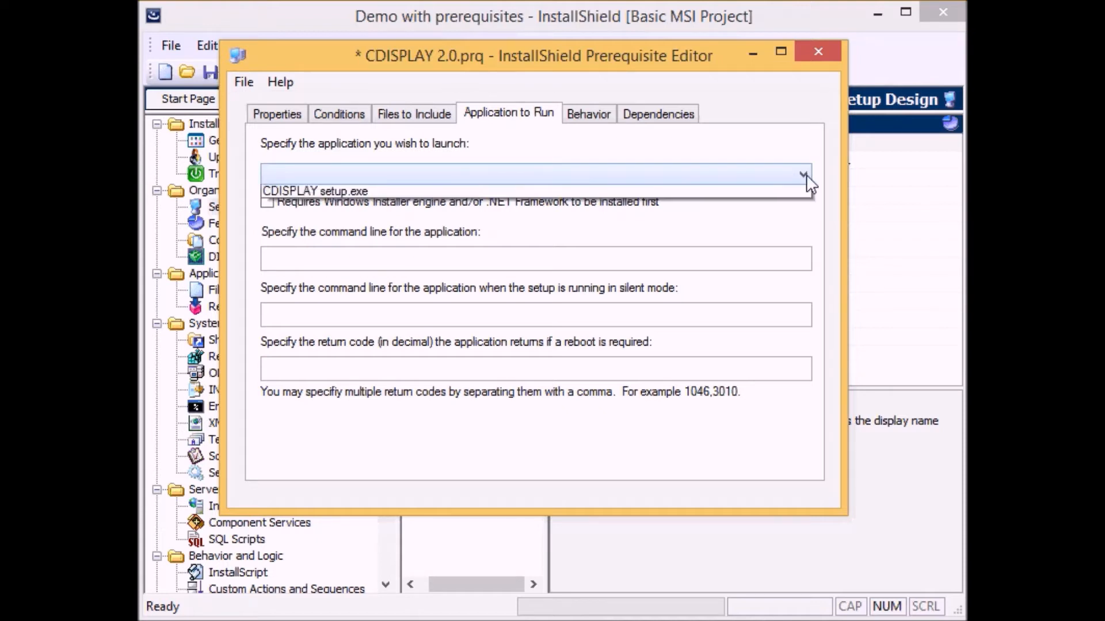
{"action": "left_click", "coordinate": [316, 193]}
Set both the normal and silent-mode command lines to /silent.
{"action": "left_click", "coordinate": [325, 266]}
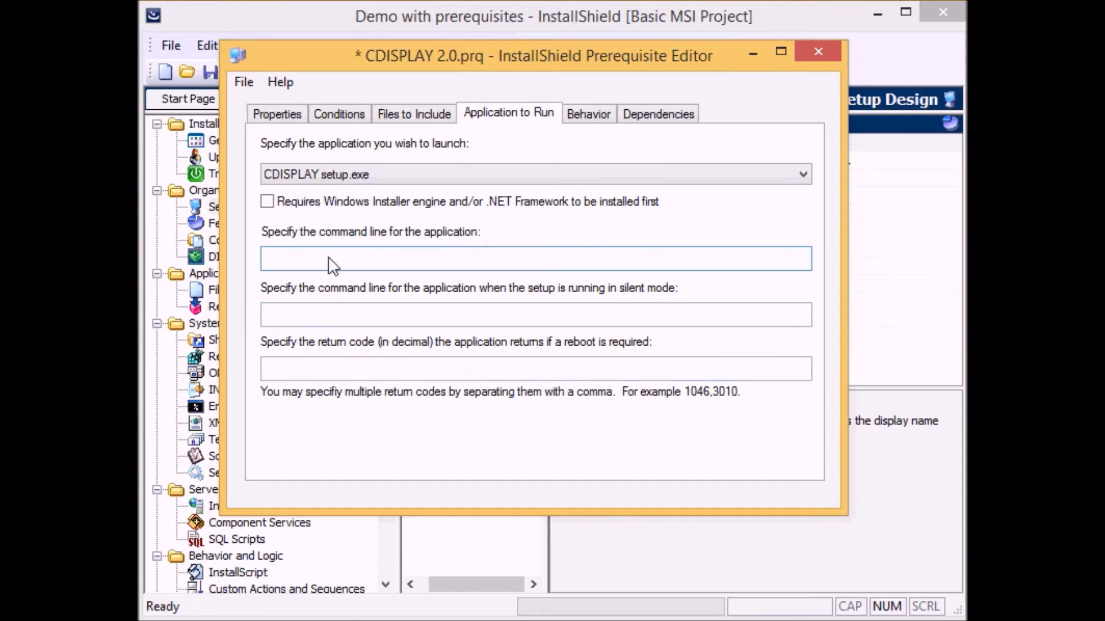
{"action": "type", "text": "/silent"}
{"action": "left_click", "coordinate": [349, 320]}
{"action": "type", "text": "/silent"}
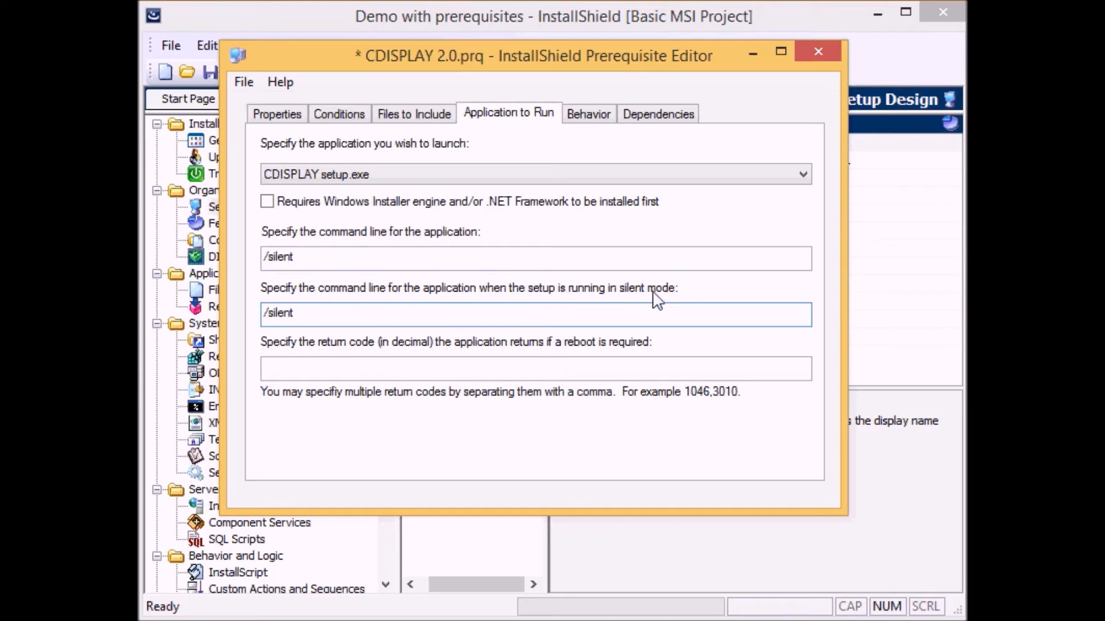
Add a new prerequisite condition of type 'A registry entry has a specified version value'.
{"action": "left_click", "coordinate": [345, 119]}
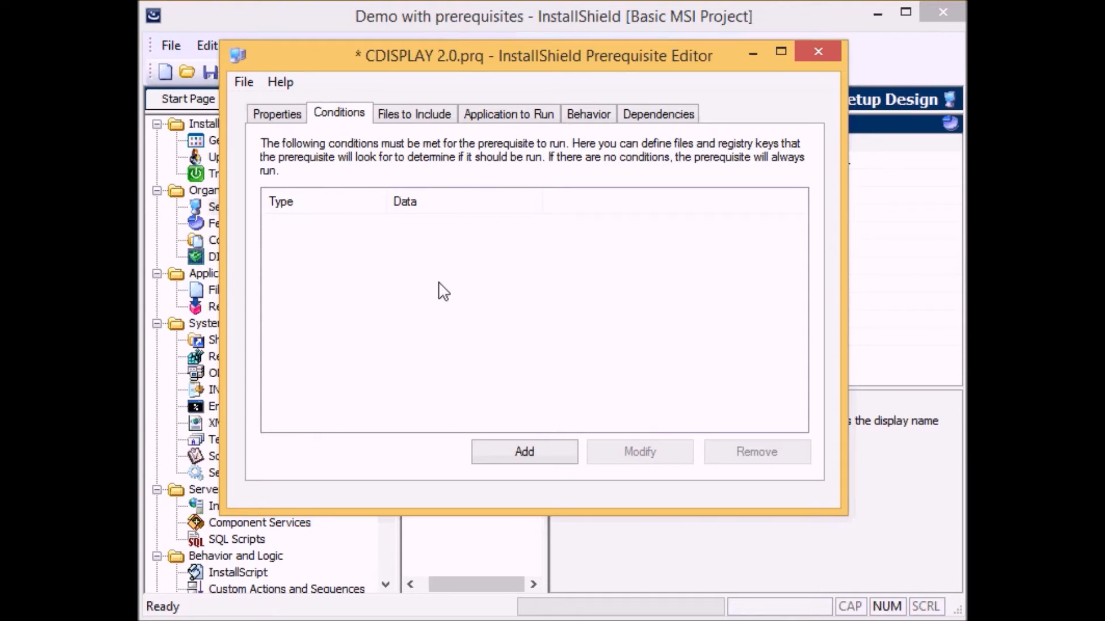
{"action": "left_click", "coordinate": [539, 455]}
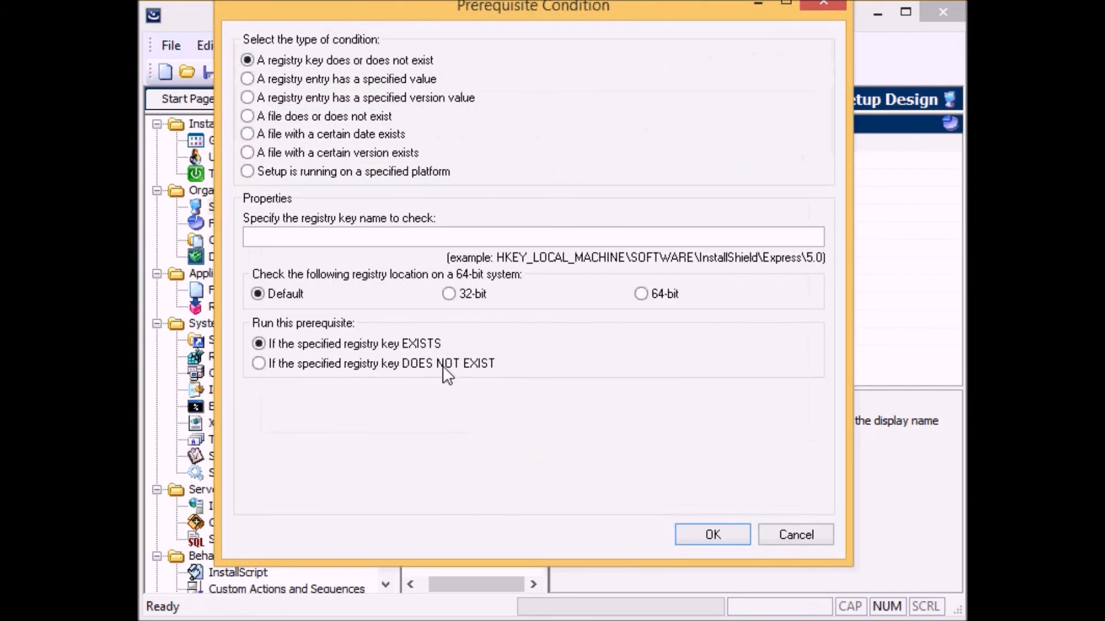
{"action": "left_click", "coordinate": [247, 98]}
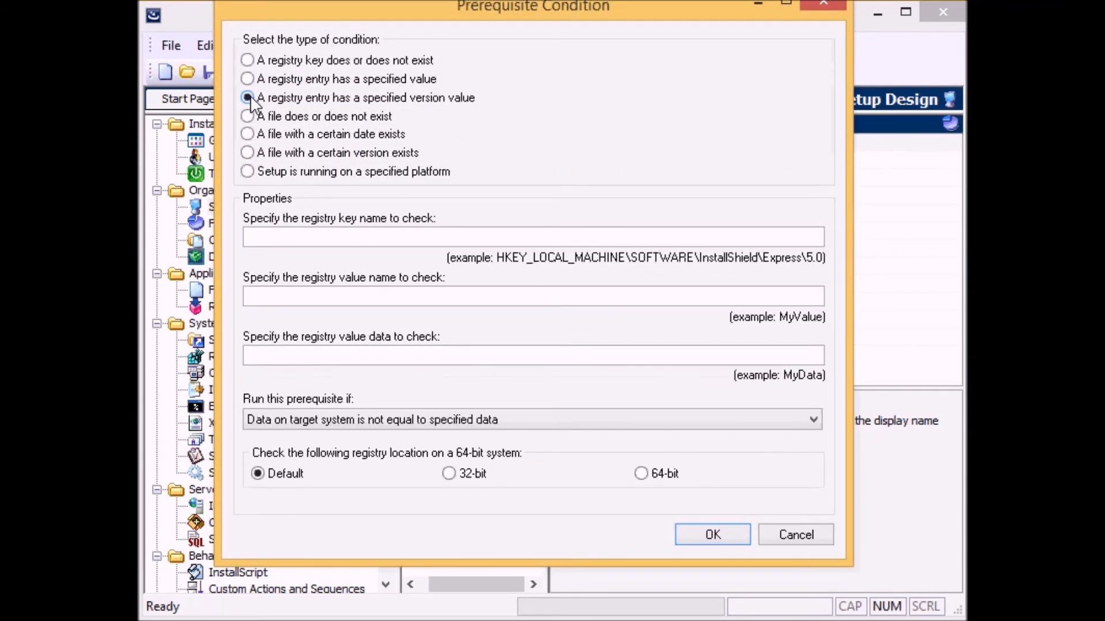
Open temp.reg from the Insxtallshield demo folder in Notepad and copy the key HKEY_LOCAL_MACHINE\SOFTWARE\CDisplay.
{"action": "left_click_drag", "start_coordinate": [574, 9], "coordinate": [583, 26]}
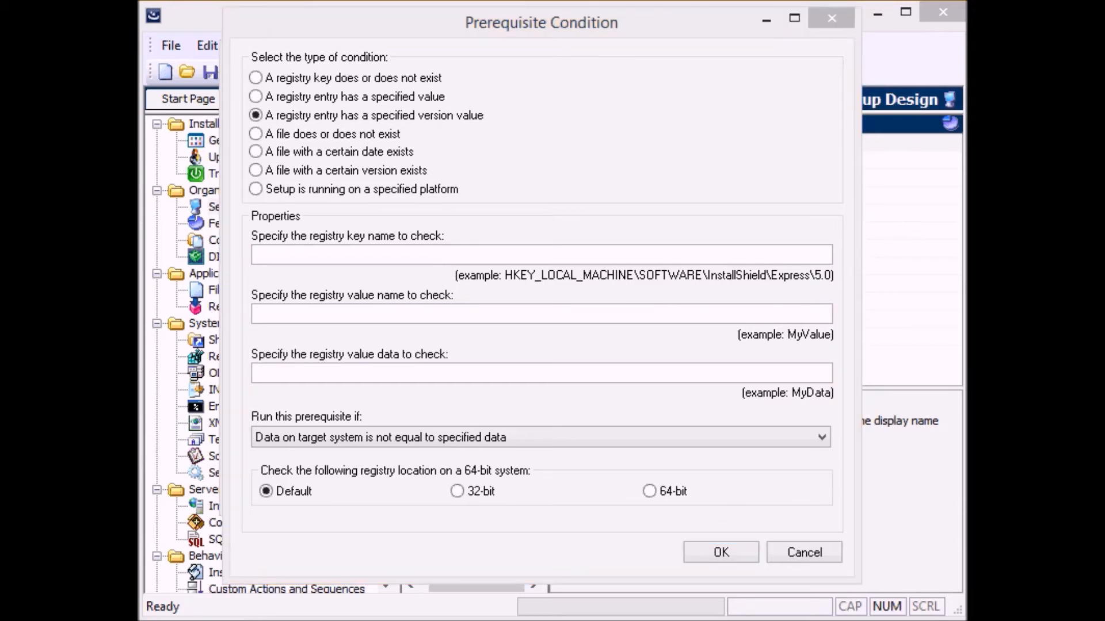
{"action": "key", "text": "alt+Tab"}
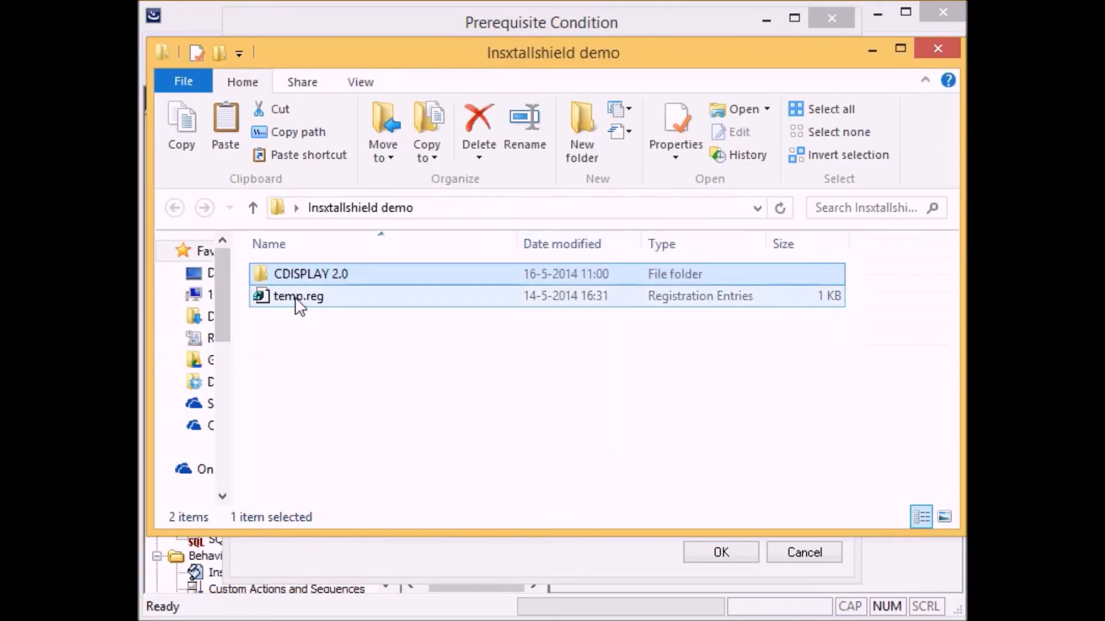
{"action": "right_click", "coordinate": [321, 298]}
{"action": "left_click", "coordinate": [360, 151]}
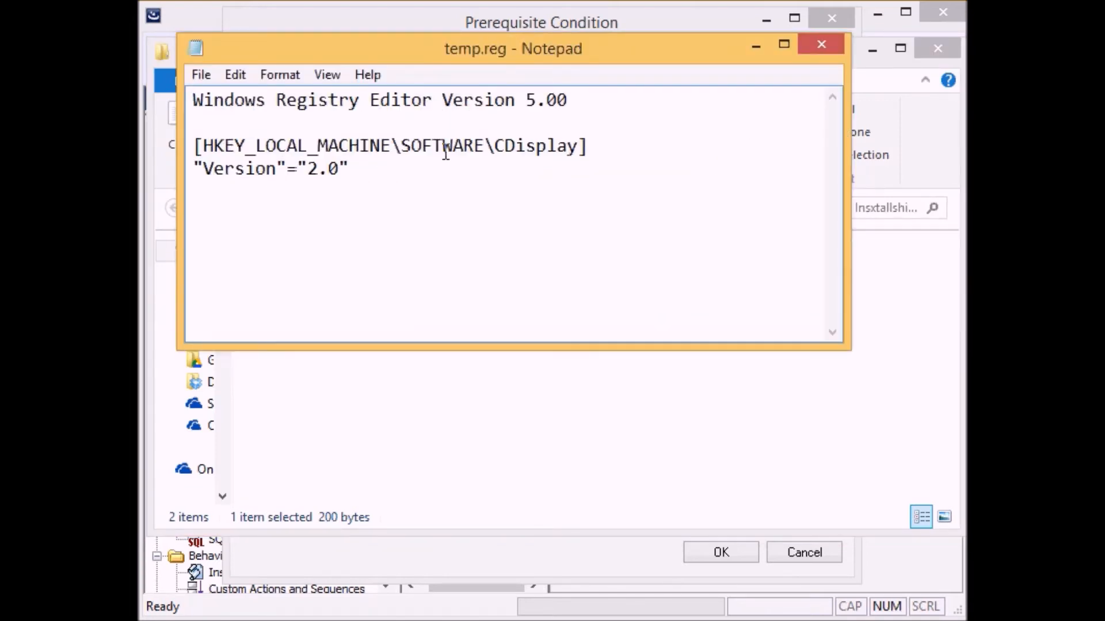
{"action": "left_click_drag", "start_coordinate": [203, 147], "coordinate": [581, 146]}
{"action": "key", "text": "ctrl+c"}
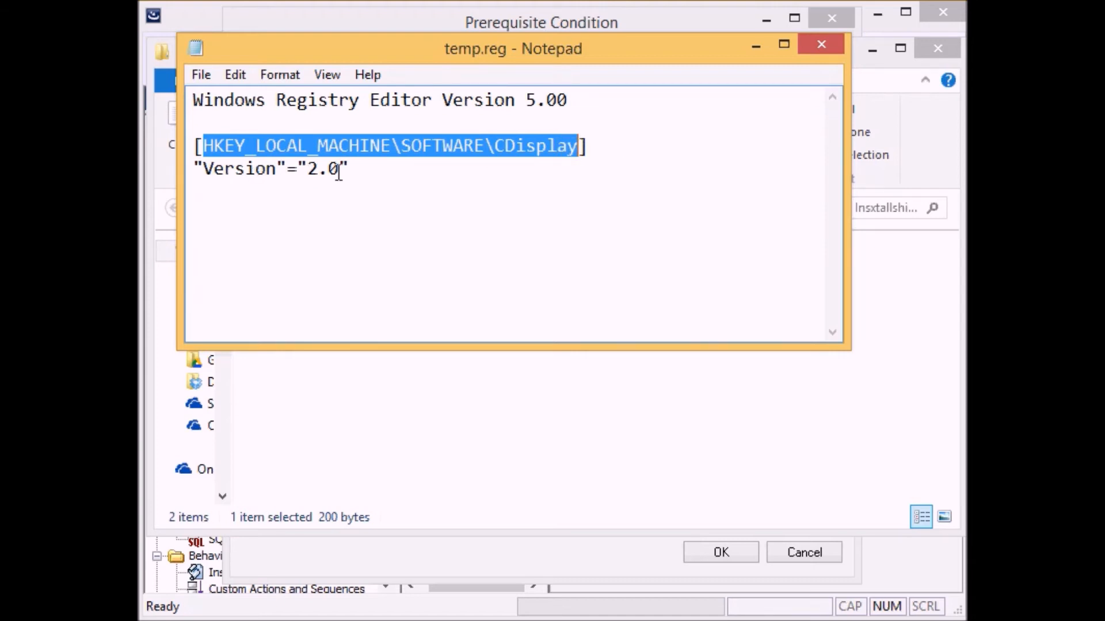
{"action": "left_click", "coordinate": [830, 43]}
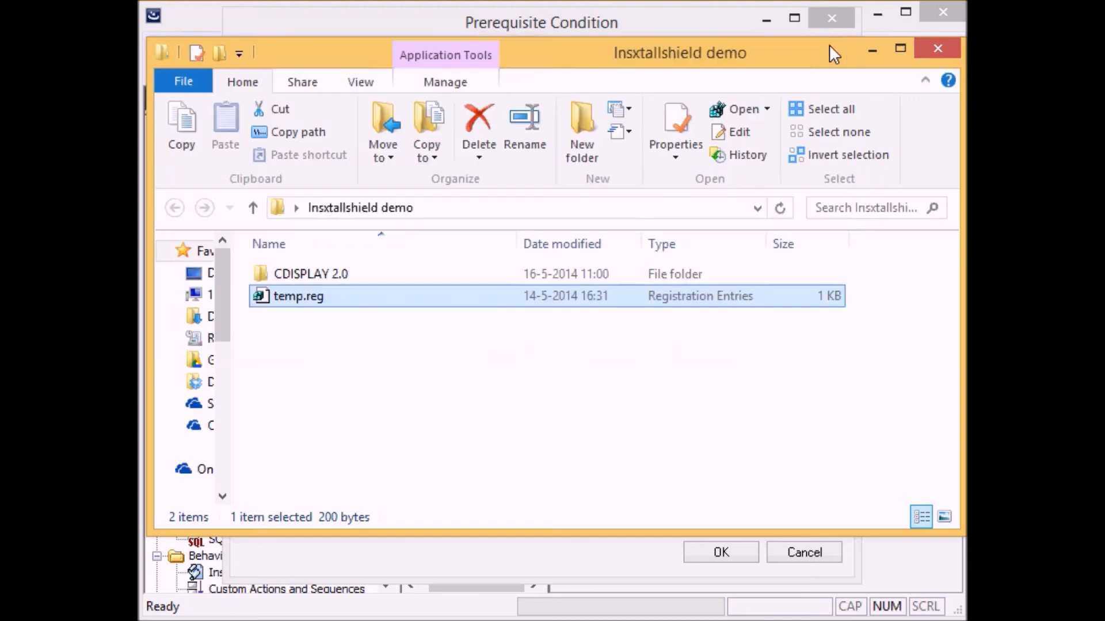
{"action": "left_click", "coordinate": [937, 48]}
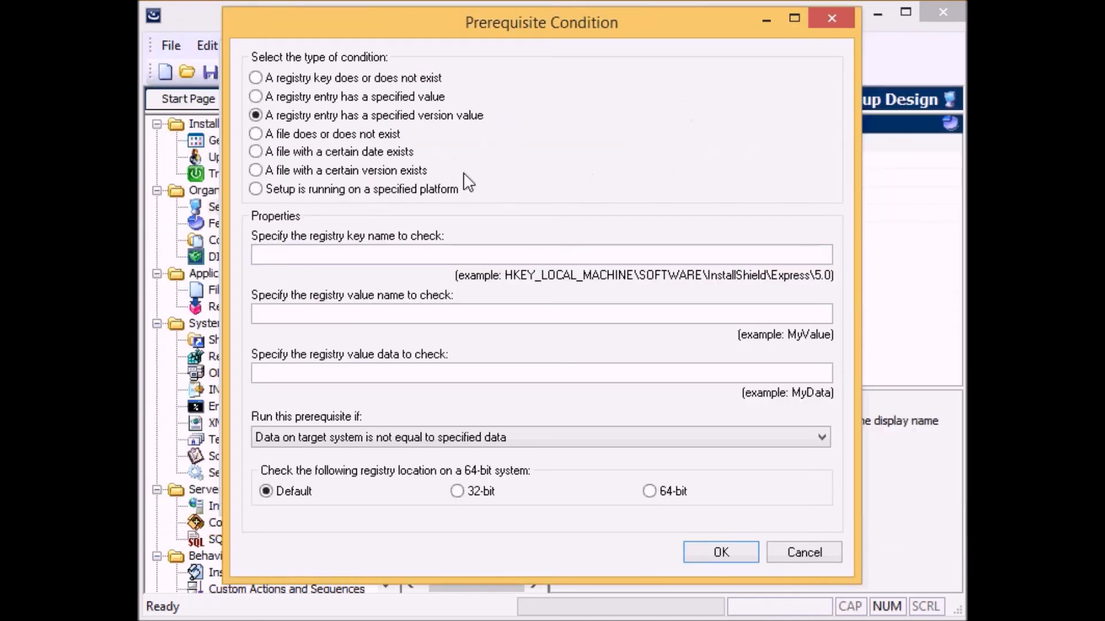
Paste the copied registry key into the condition and set the value name to Version.
{"action": "left_click", "coordinate": [285, 258]}
{"action": "key", "text": "ctrl+v"}
{"action": "left_click", "coordinate": [305, 316]}
{"action": "type", "text": "Version"}
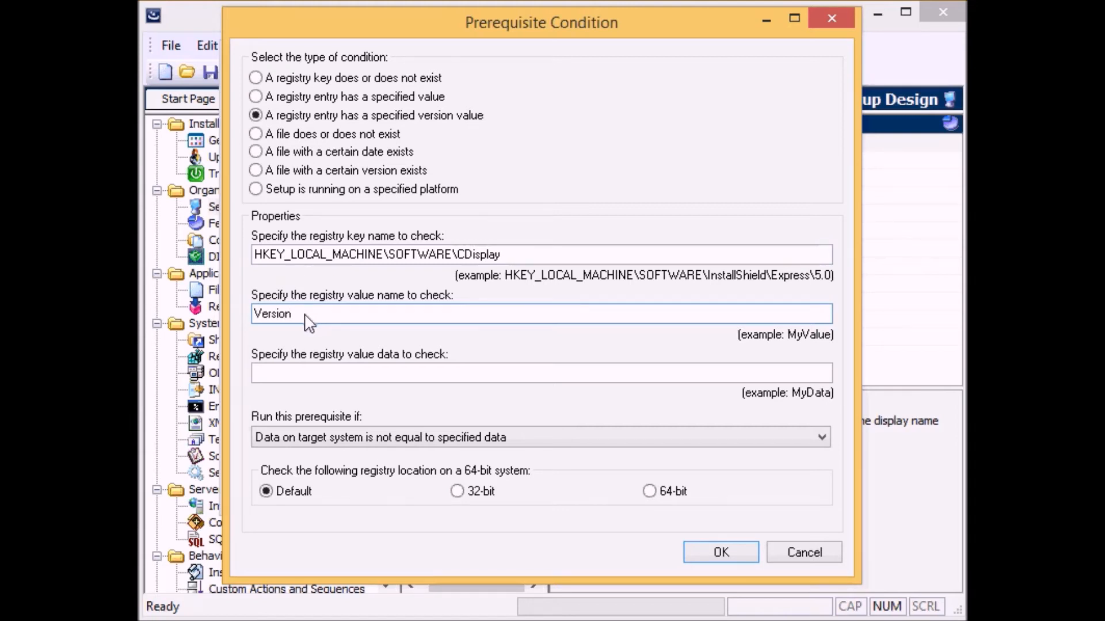
Set the value data to 2.0, run the prerequisite if target data is less than it, and confirm the condition.
{"action": "left_click", "coordinate": [320, 375]}
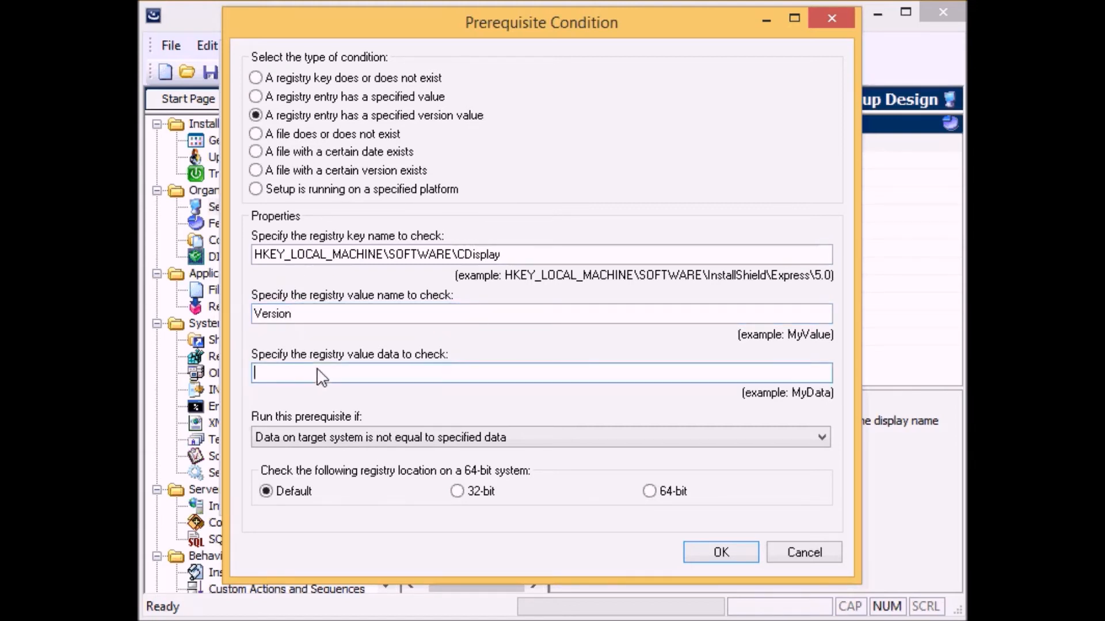
{"action": "type", "text": "2.0"}
{"action": "left_click", "coordinate": [358, 437]}
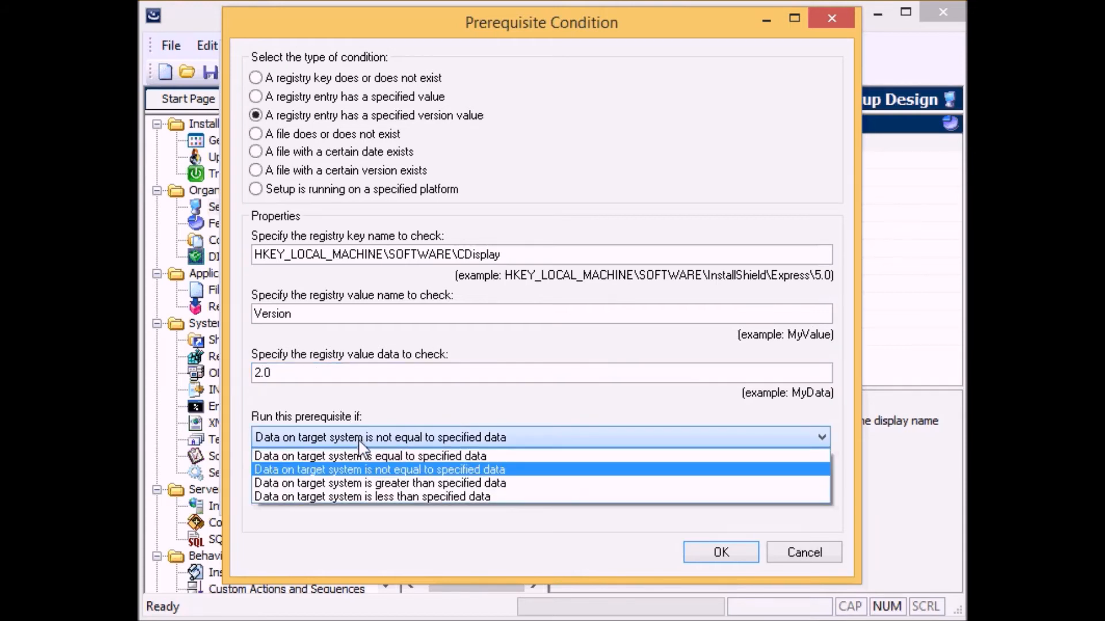
{"action": "left_click", "coordinate": [374, 496]}
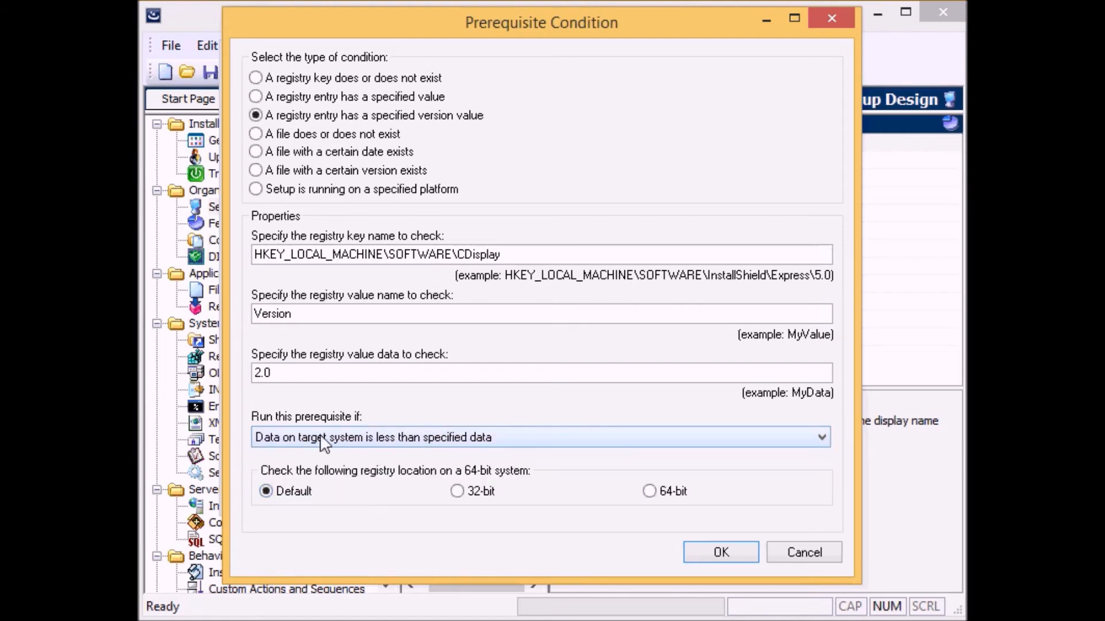
{"action": "left_click_drag", "start_coordinate": [290, 373], "coordinate": [224, 372]}
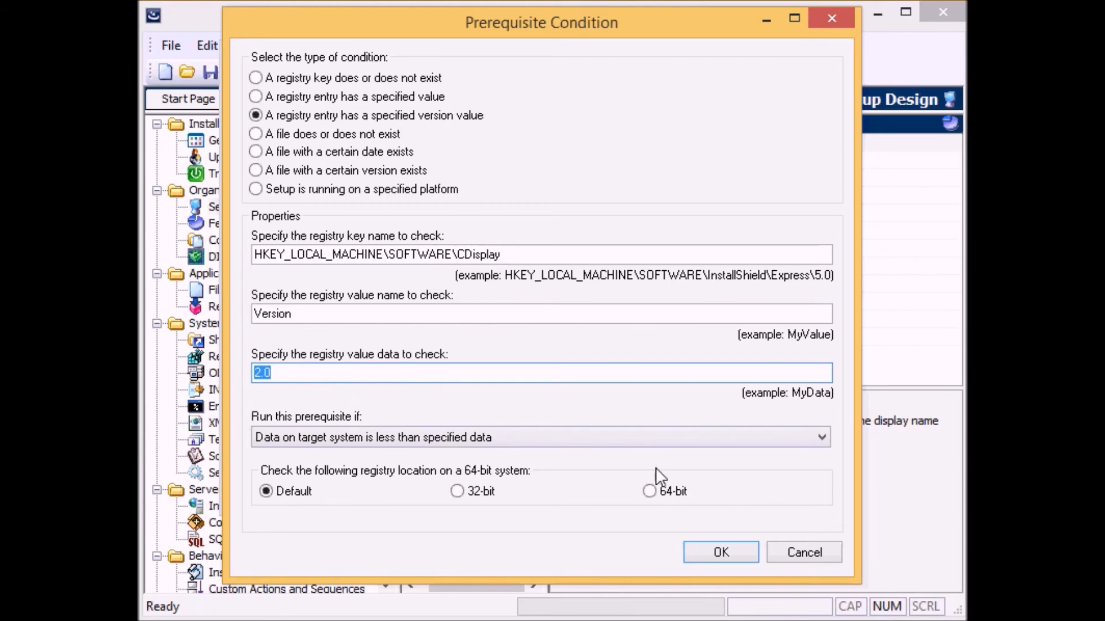
{"action": "left_click", "coordinate": [720, 554]}
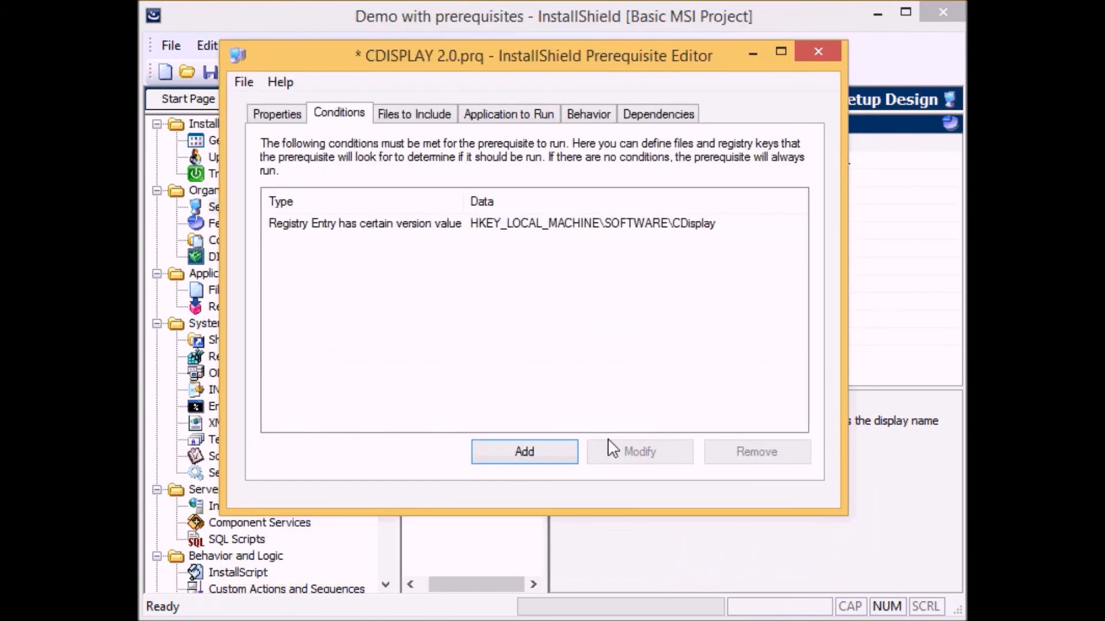
Set the behavior for when conditions still require the prerequisite after installing to Abort the setup.
{"action": "left_click_drag", "start_coordinate": [464, 203], "coordinate": [498, 204]}
{"action": "left_click", "coordinate": [361, 229]}
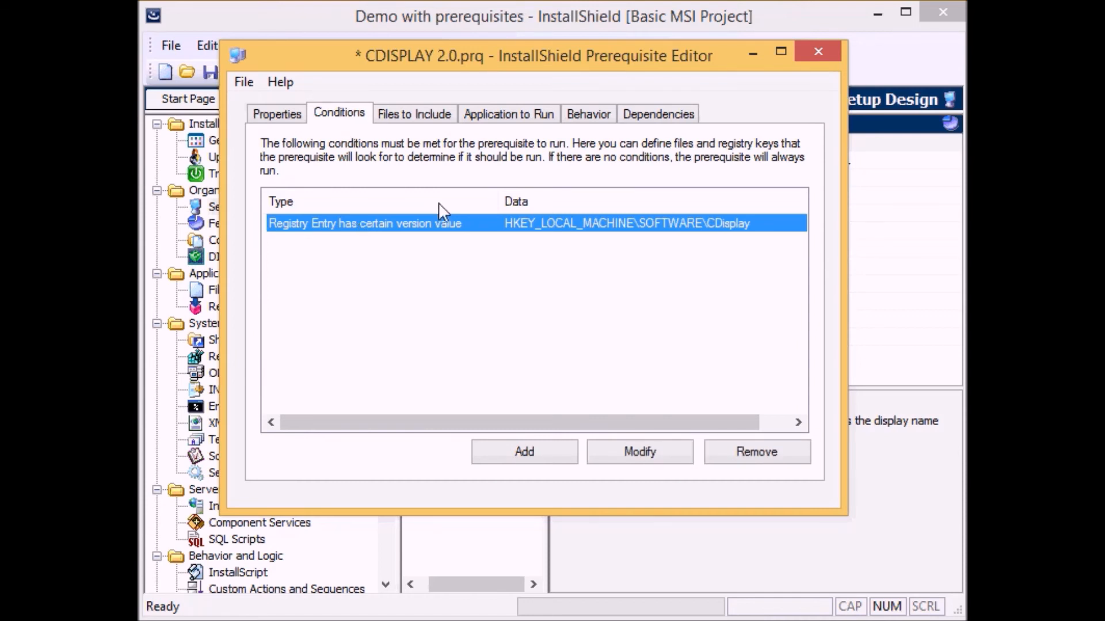
{"action": "left_click", "coordinate": [592, 124]}
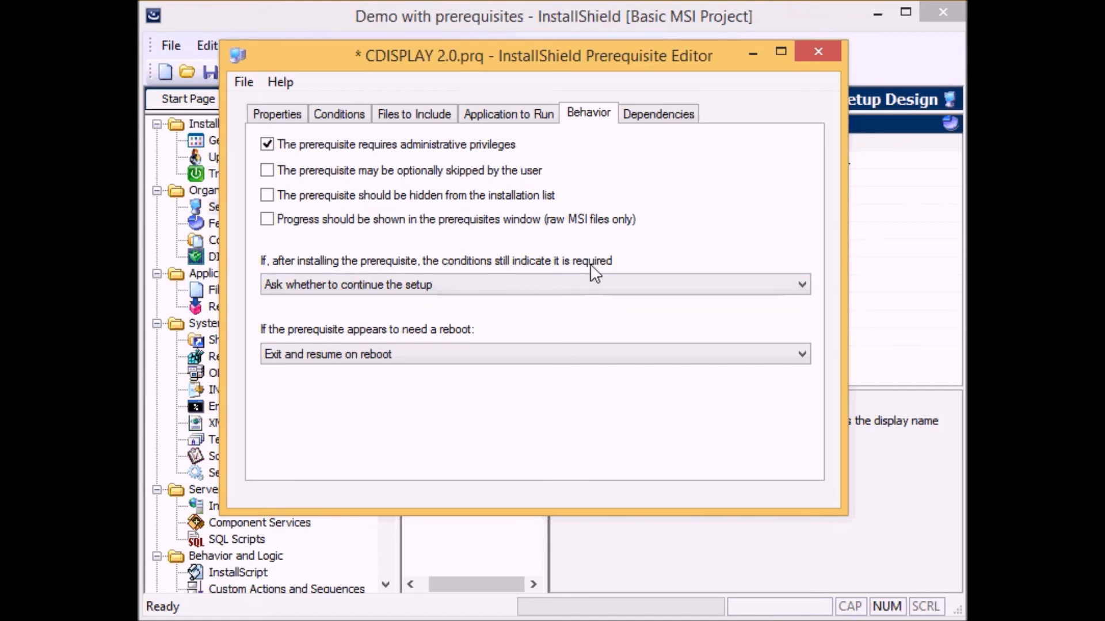
{"action": "left_click", "coordinate": [421, 287]}
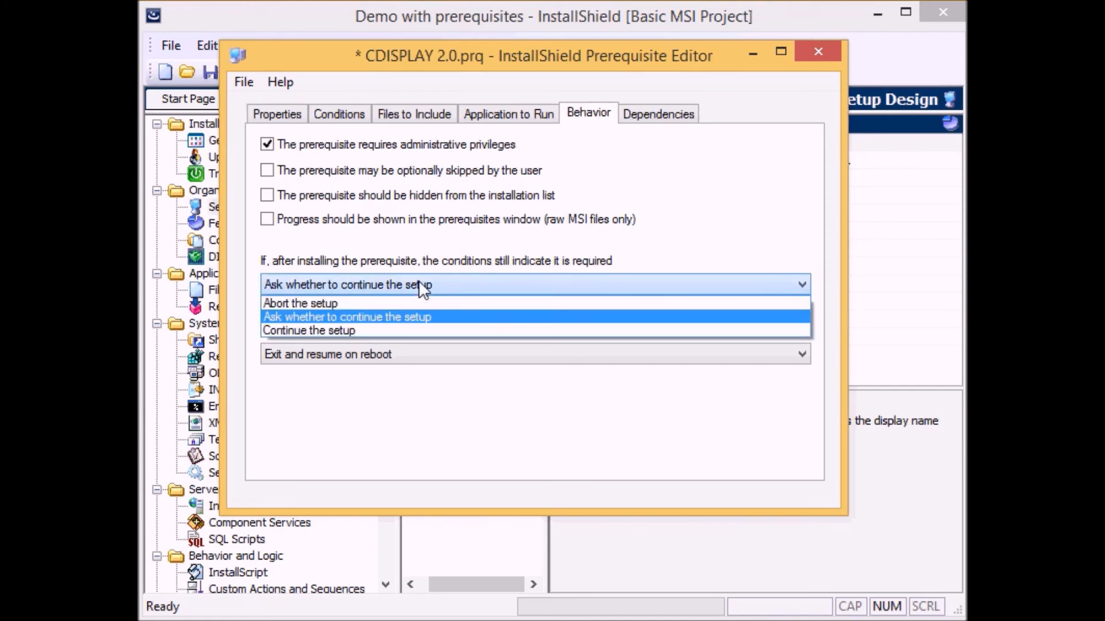
{"action": "left_click", "coordinate": [317, 304]}
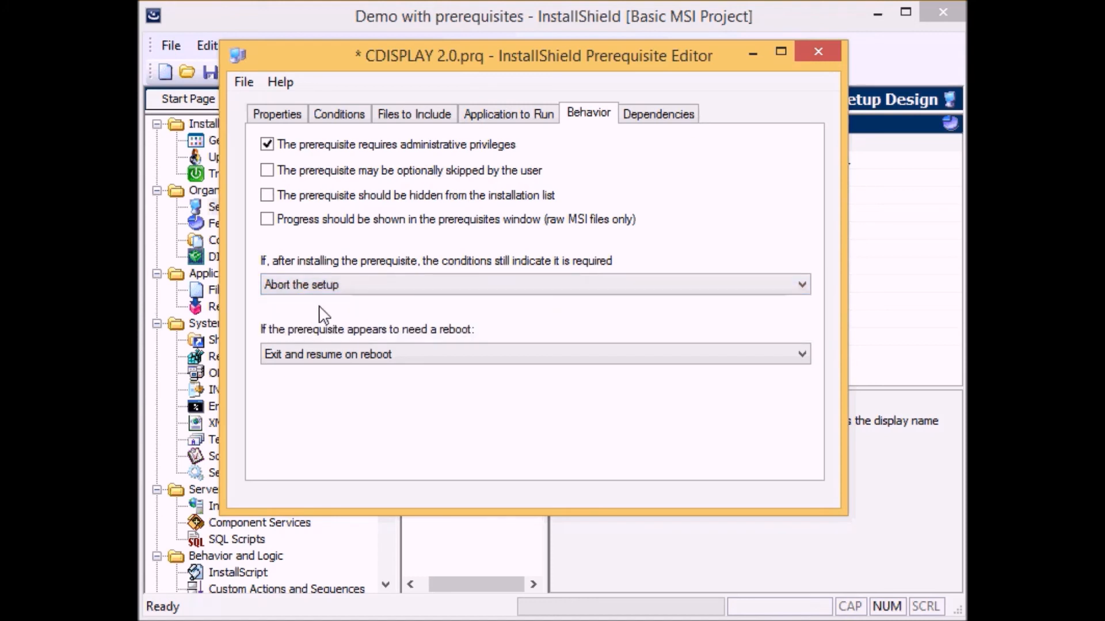
Save the CDISPLAY 2.0 prerequisite and close the Prerequisite Editor.
{"action": "left_click", "coordinate": [244, 82]}
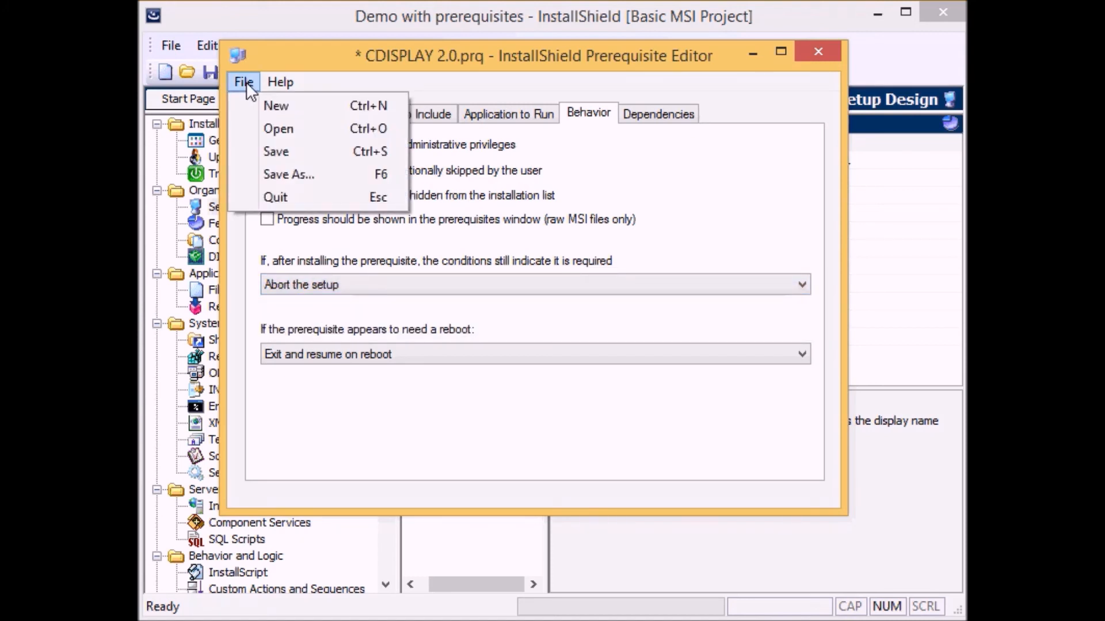
{"action": "left_click", "coordinate": [281, 151]}
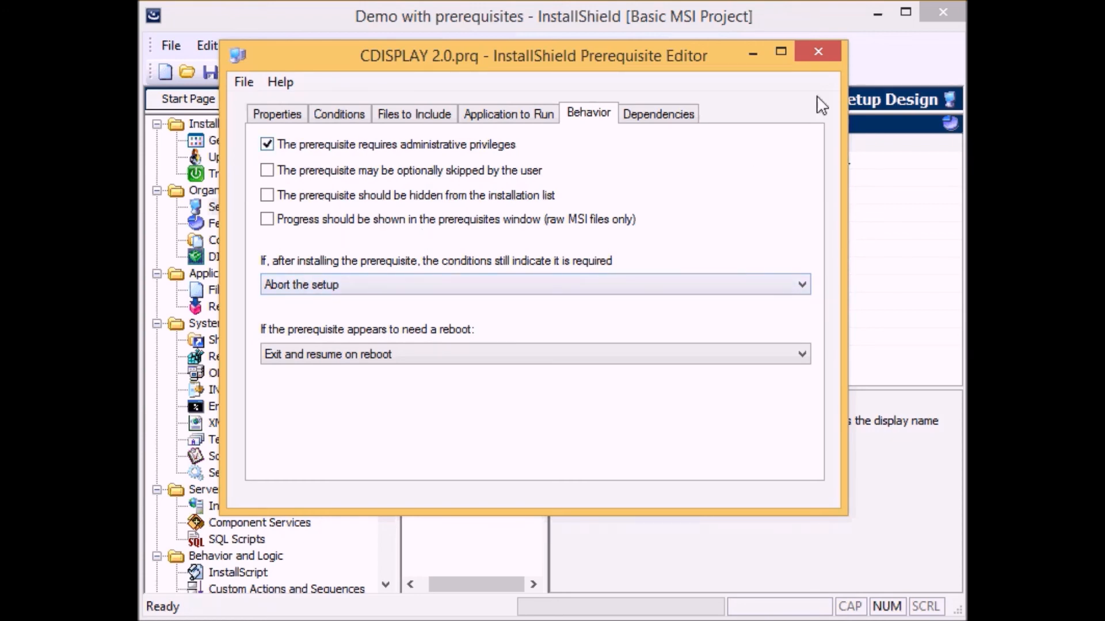
{"action": "left_click", "coordinate": [831, 46]}
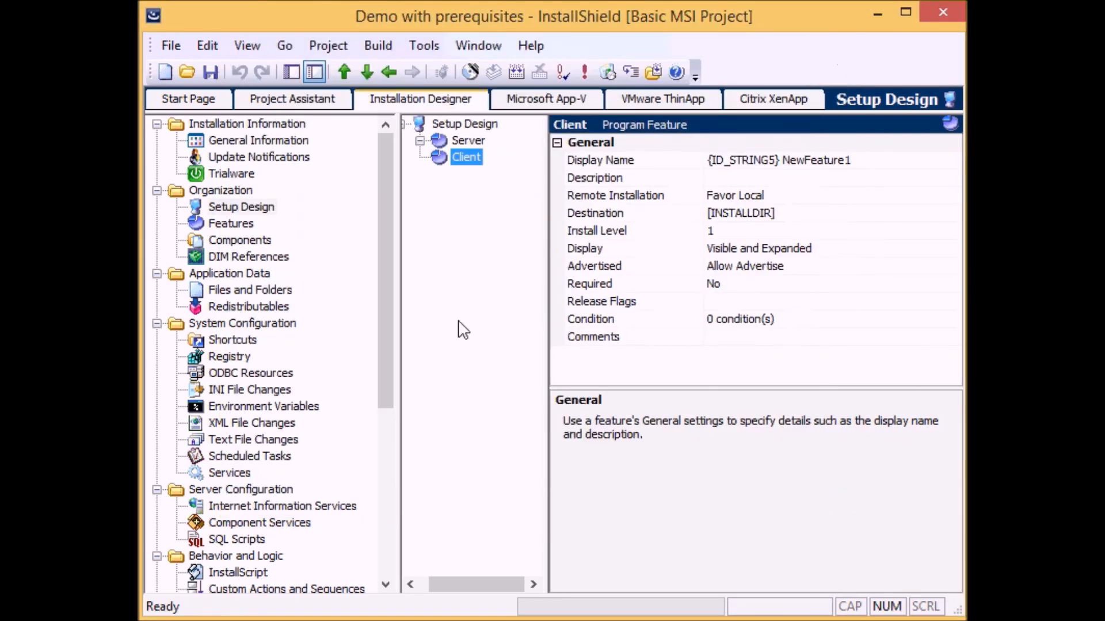
Search the Redistributables for cdi, include CDISPLAY 2.0, and make it install with the Client feature.
{"action": "left_click", "coordinate": [248, 306]}
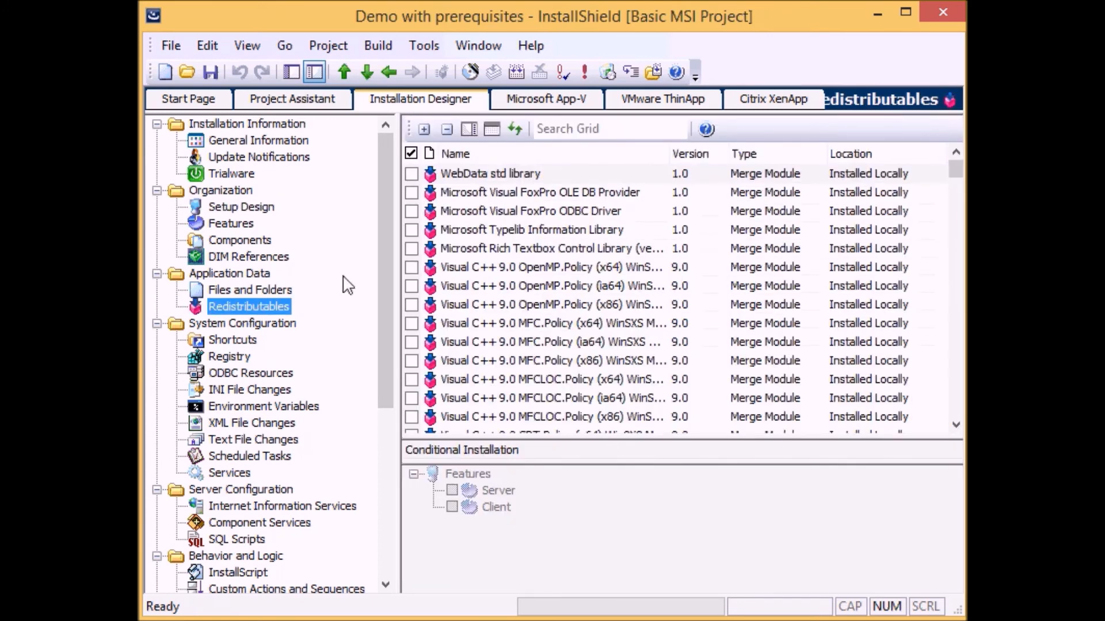
{"action": "left_click", "coordinate": [625, 129]}
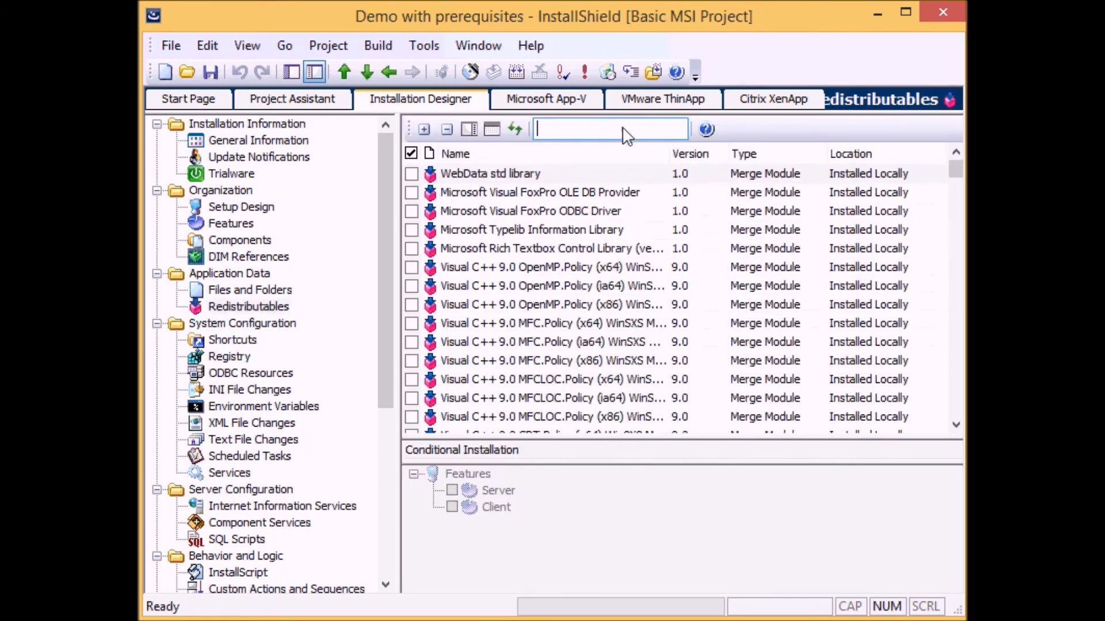
{"action": "left_click", "coordinate": [514, 129]}
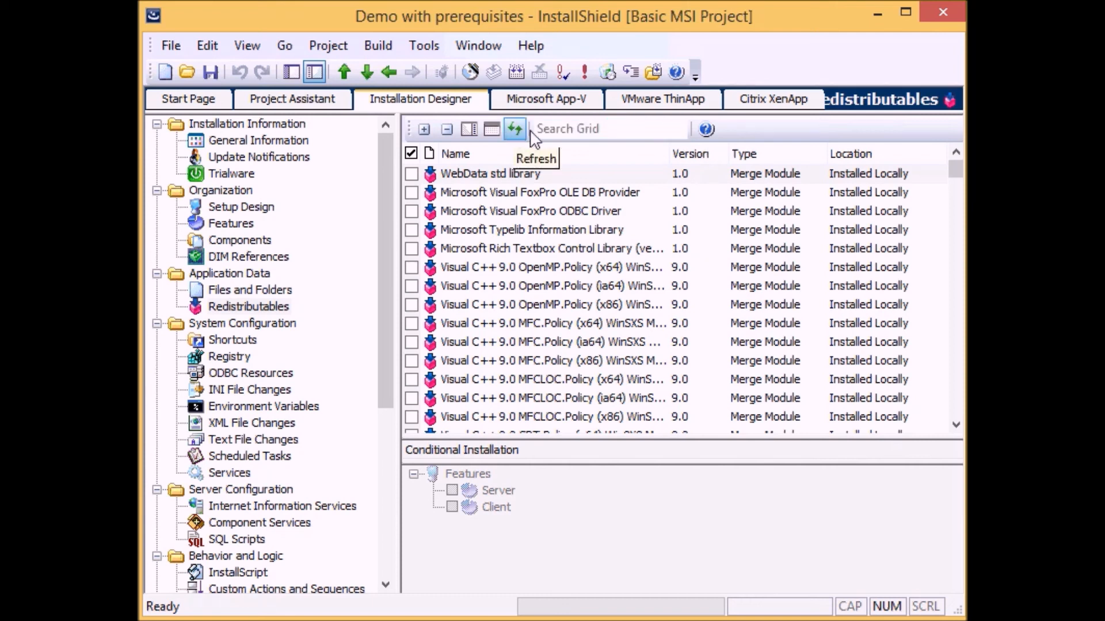
{"action": "left_click", "coordinate": [568, 129]}
{"action": "type", "text": "cdi"}
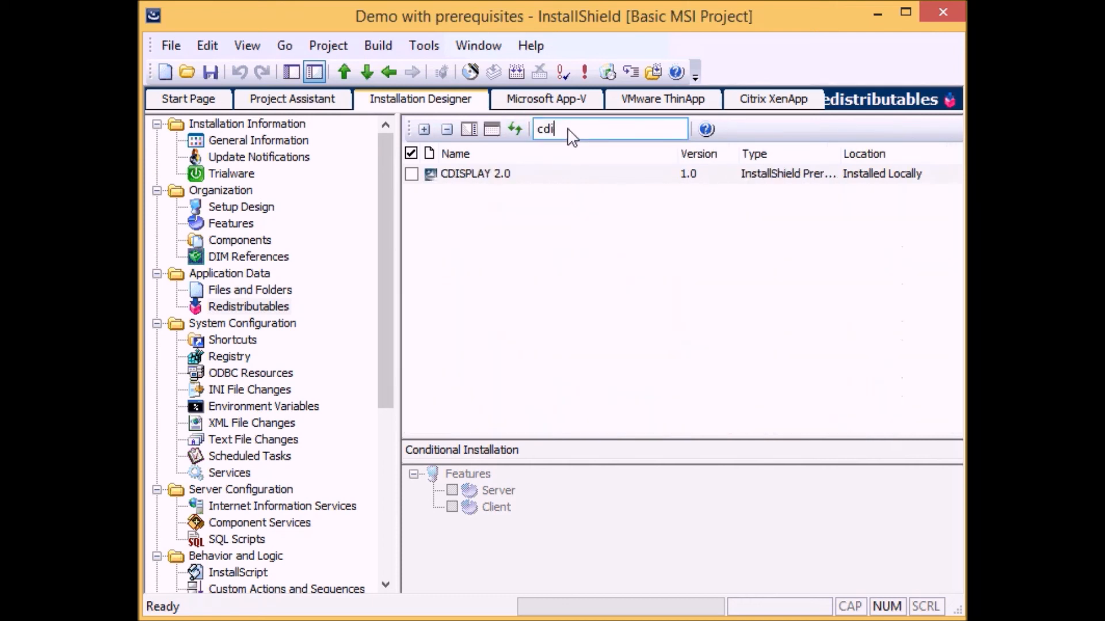
{"action": "left_click", "coordinate": [528, 176]}
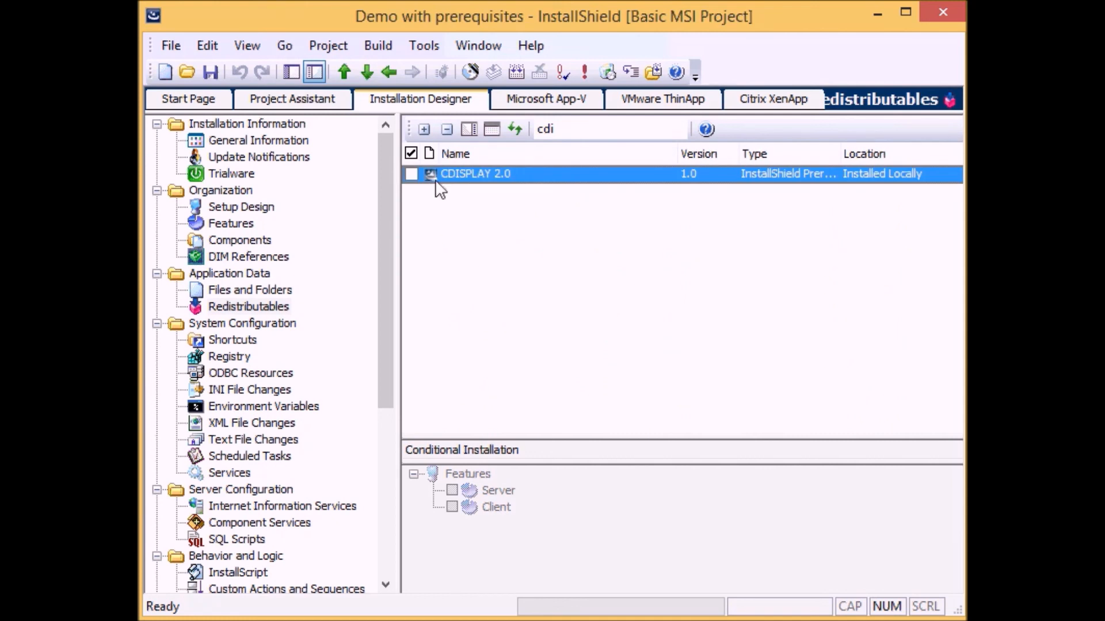
{"action": "left_click", "coordinate": [411, 175]}
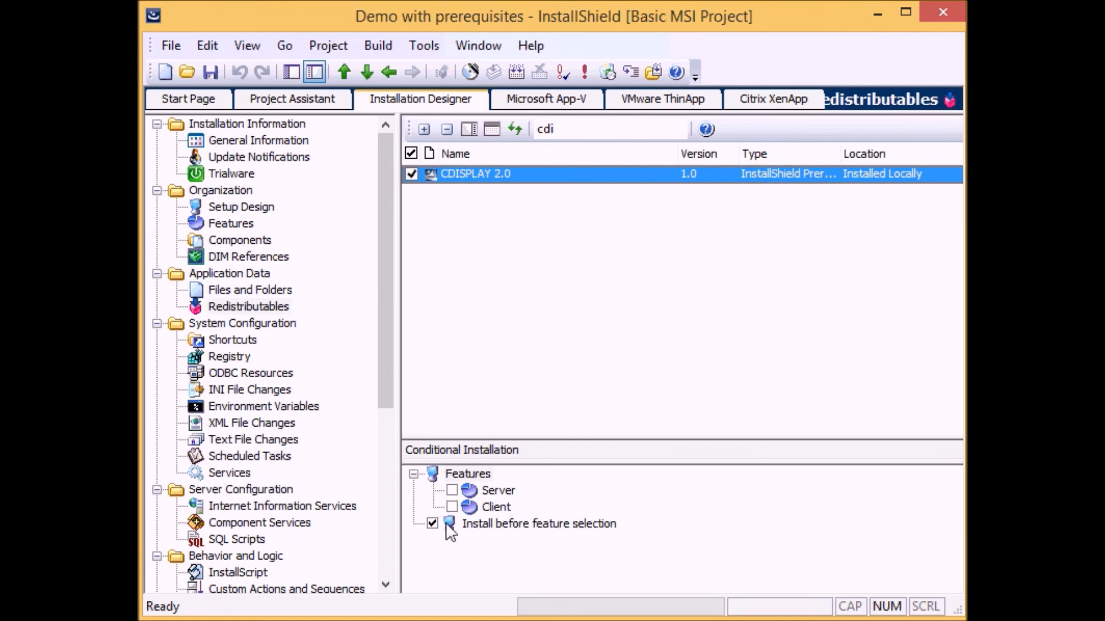
{"action": "left_click", "coordinate": [451, 507]}
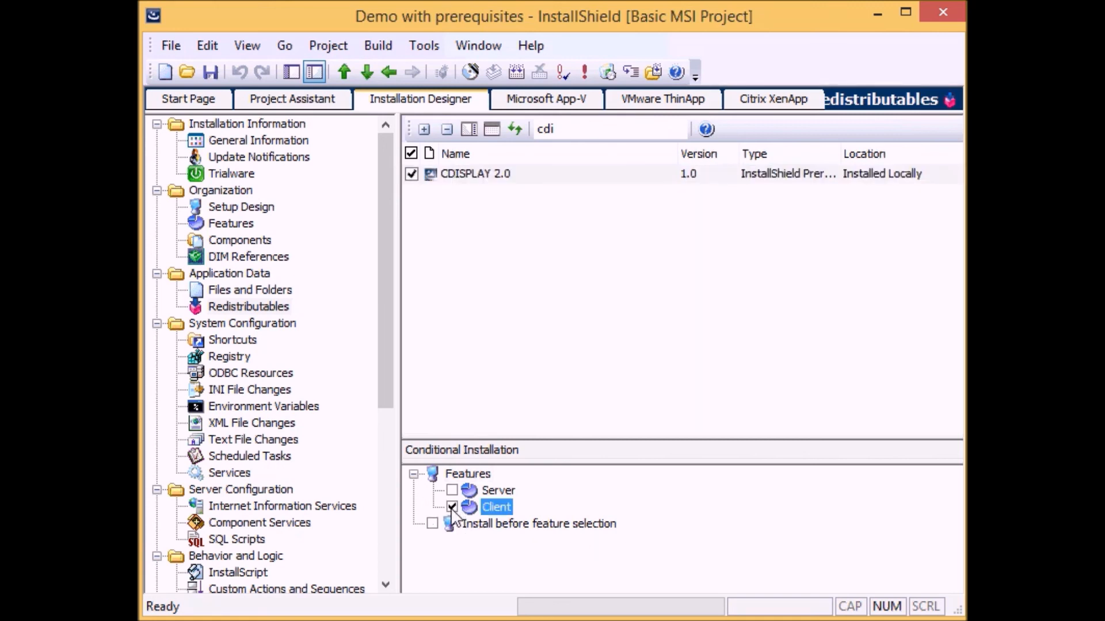